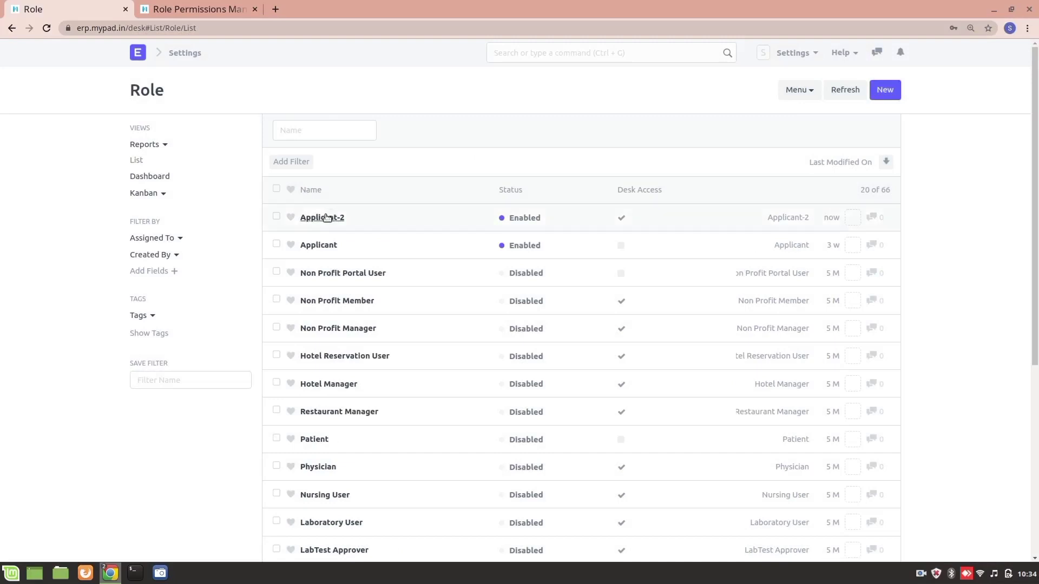
Step: Turn off Desk Access on the Applicant-2 role, leave Restrict To Domain empty, and save it
{"action": "left_click", "coordinate": [333, 226]}
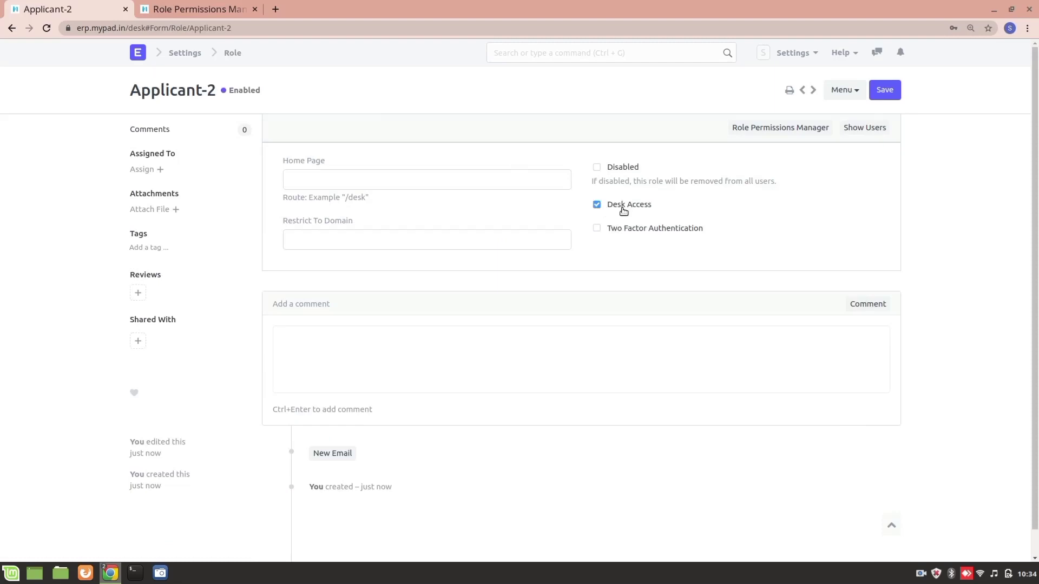
{"action": "left_click", "coordinate": [595, 206]}
{"action": "left_click", "coordinate": [296, 239]}
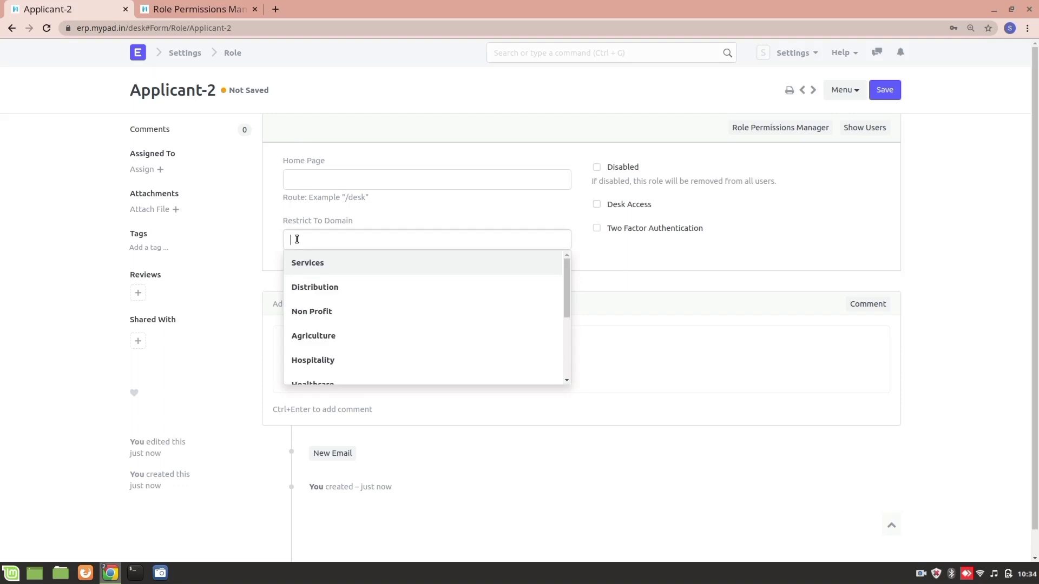
{"action": "scroll", "coordinate": [345, 309], "scroll_direction": "down", "scroll_amount": 3}
{"action": "scroll", "coordinate": [345, 308], "scroll_direction": "up", "scroll_amount": 3}
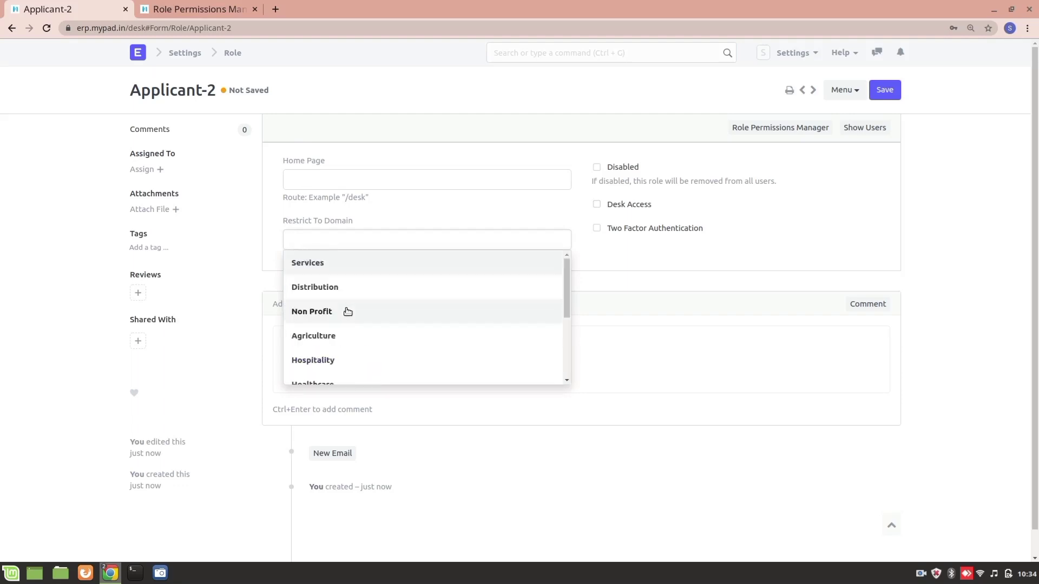
{"action": "left_click", "coordinate": [235, 323]}
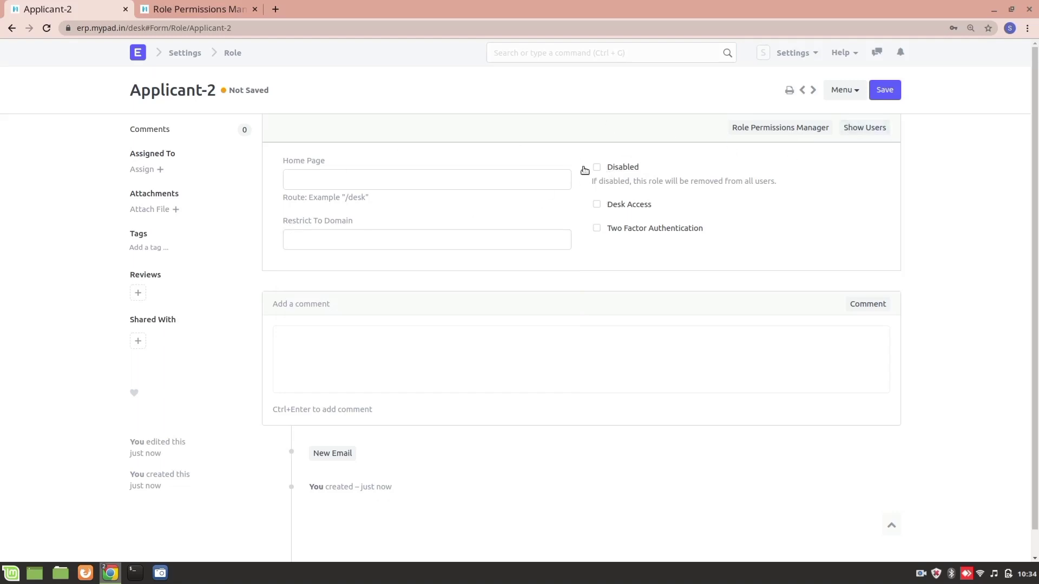
{"action": "left_click", "coordinate": [877, 96]}
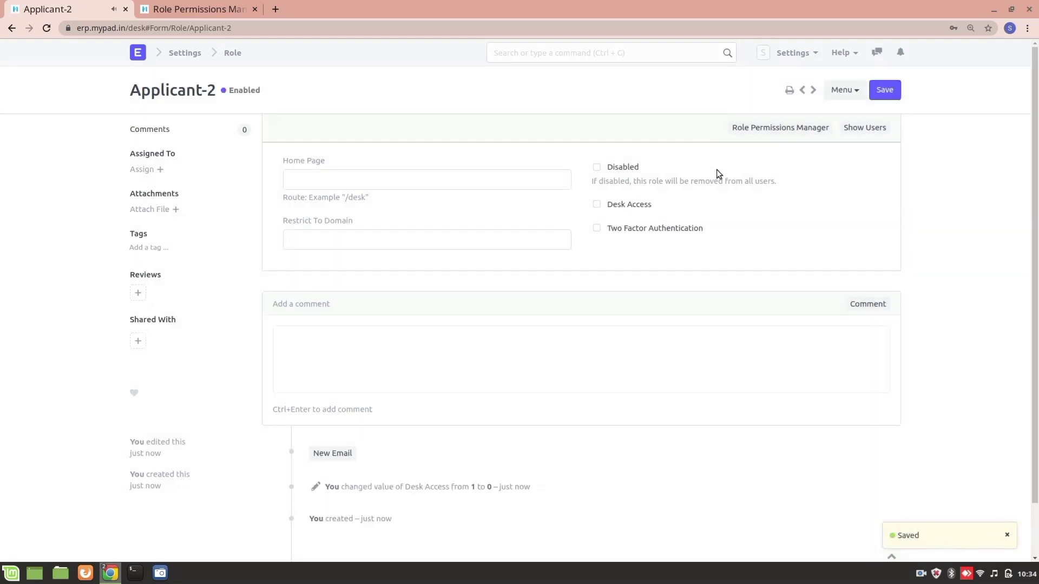
{"action": "left_click", "coordinate": [790, 132]}
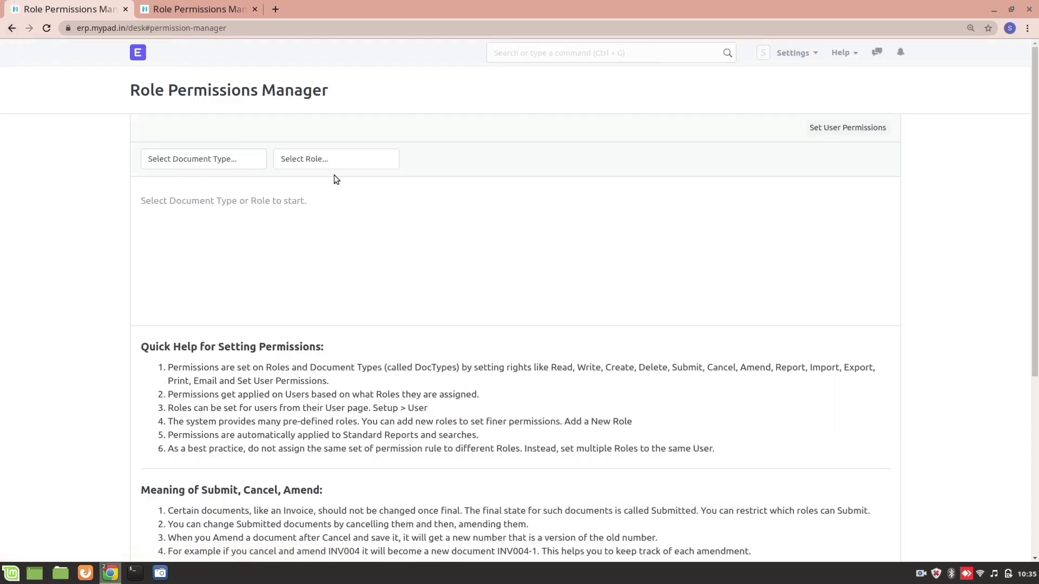
Step: In Role Permissions Manager, select role Applicant-2 and document type Screening Questions
{"action": "left_click", "coordinate": [346, 161]}
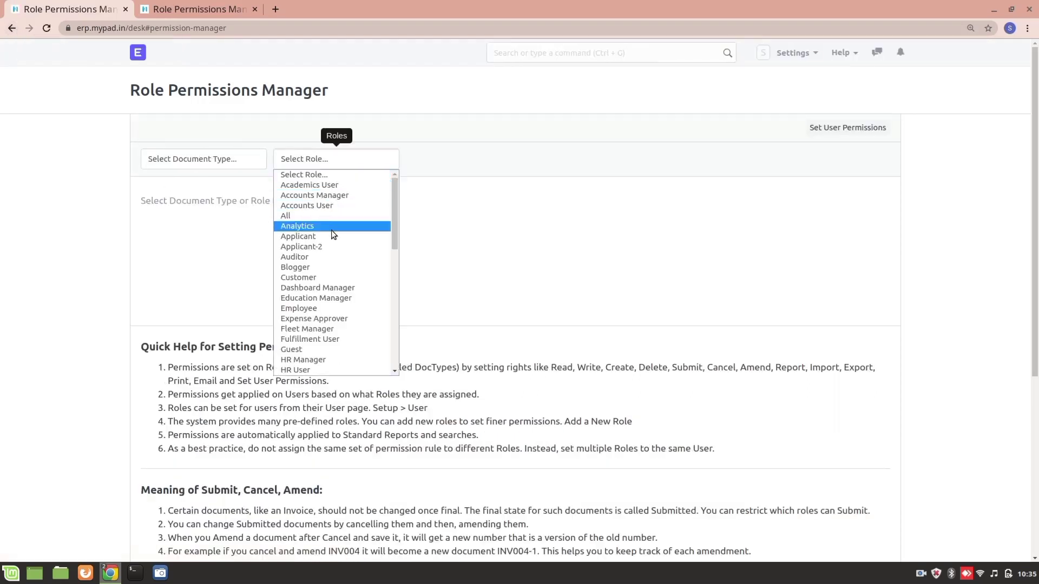
{"action": "left_click", "coordinate": [307, 247]}
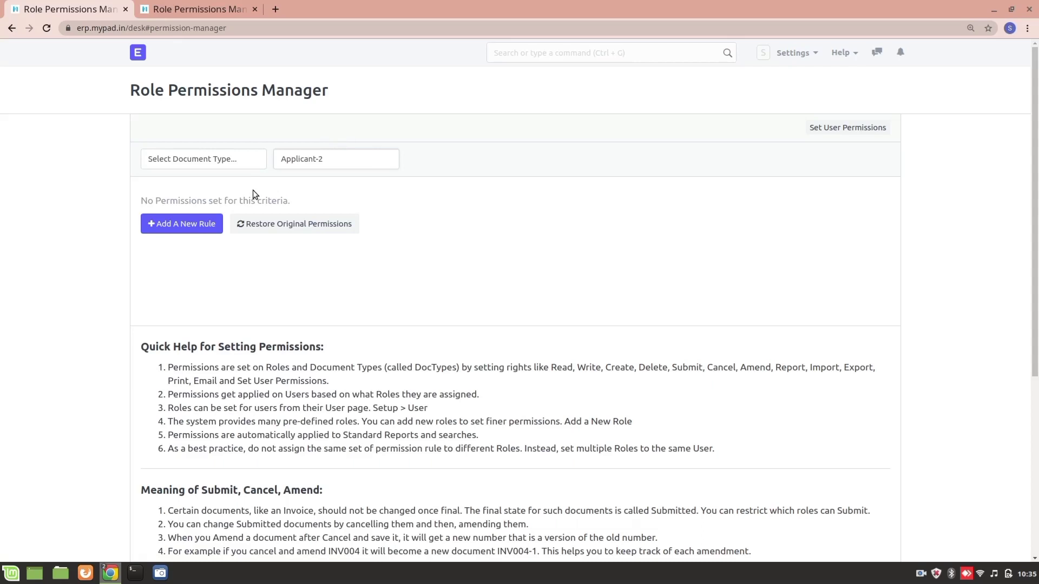
{"action": "left_click", "coordinate": [217, 160]}
{"action": "type", "text": "scr"}
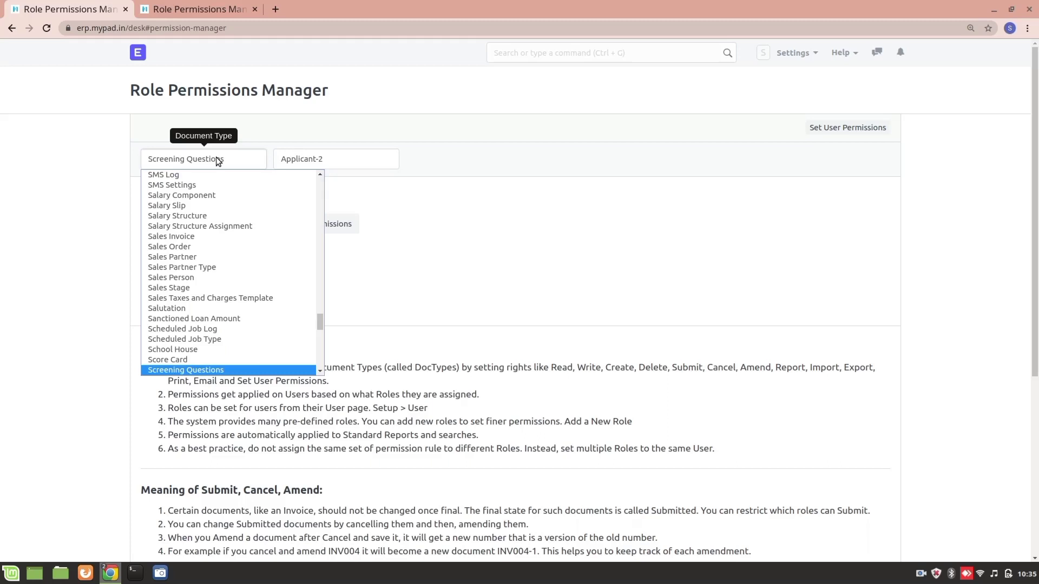
{"action": "key", "text": "Return"}
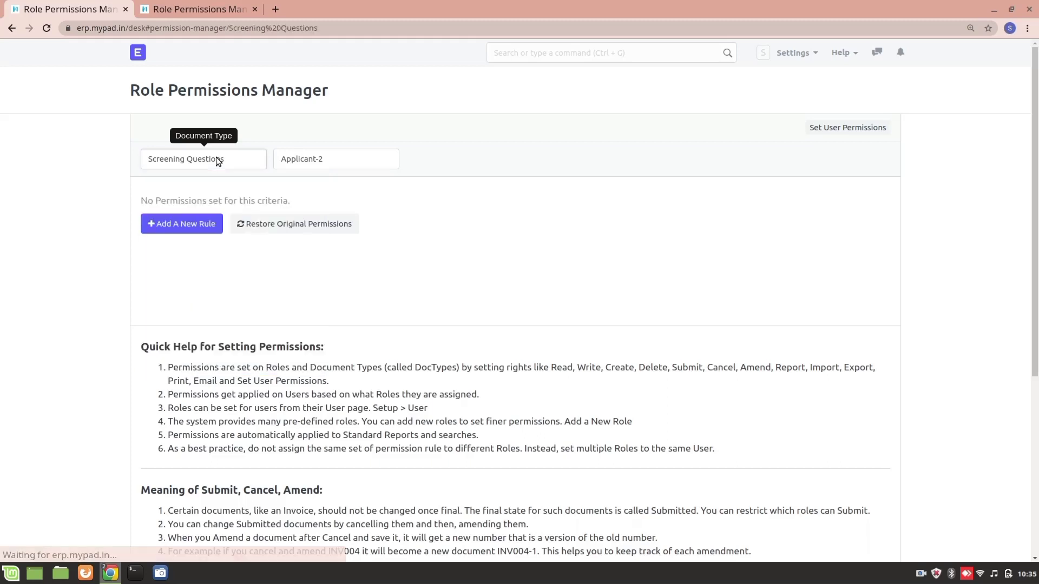
Step: Add a level 0 Screening Questions rule for Applicant-2 and allow Write
{"action": "left_click", "coordinate": [211, 222]}
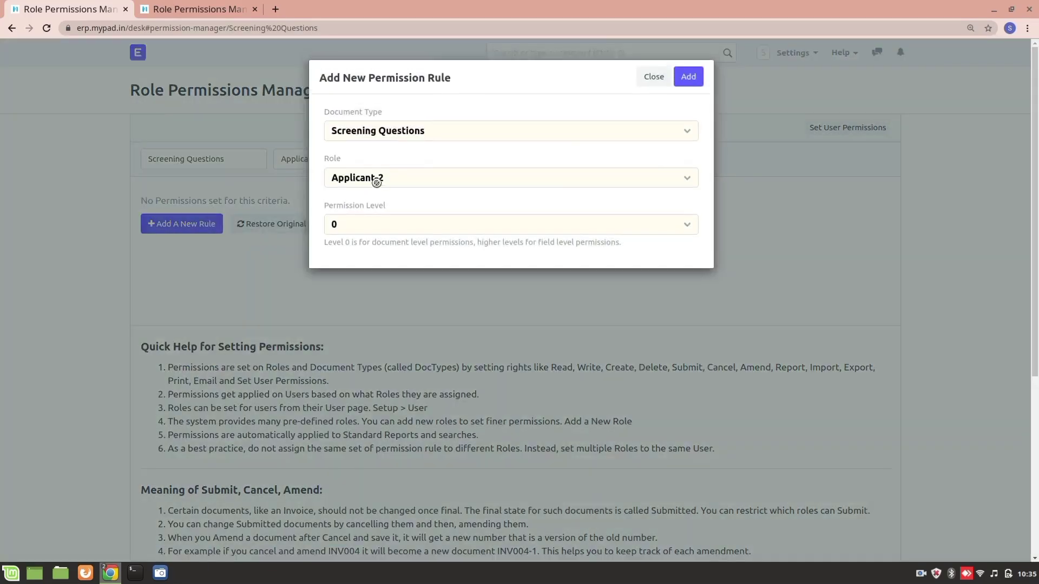
{"action": "left_click", "coordinate": [688, 77]}
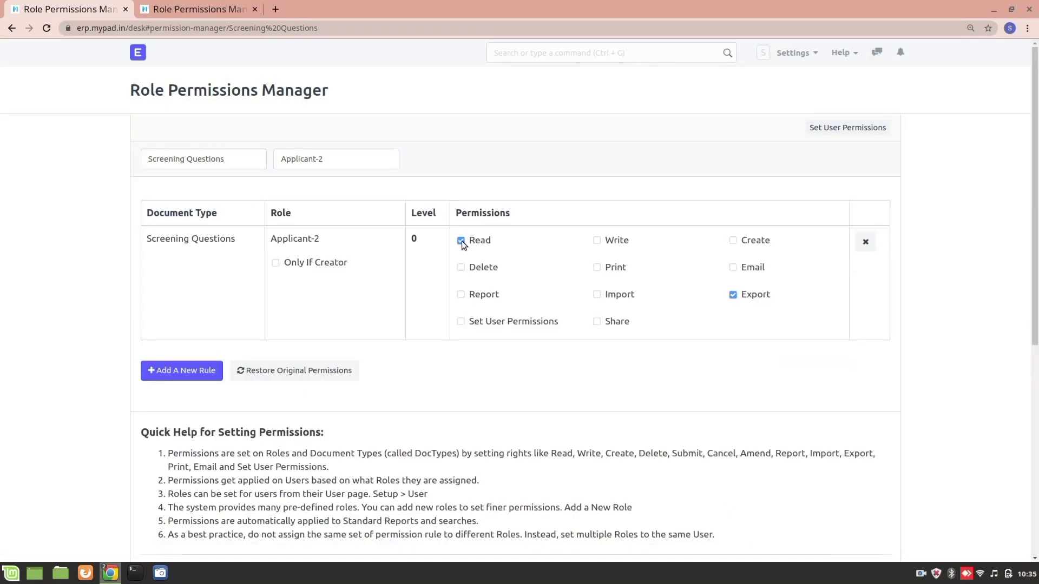
{"action": "left_click", "coordinate": [597, 241]}
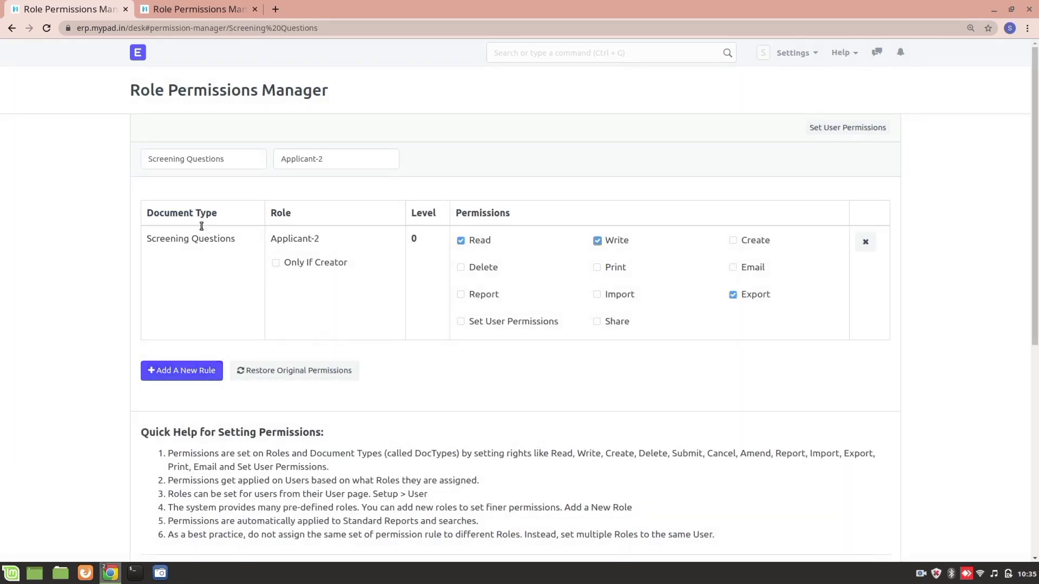
{"action": "left_click", "coordinate": [252, 159]}
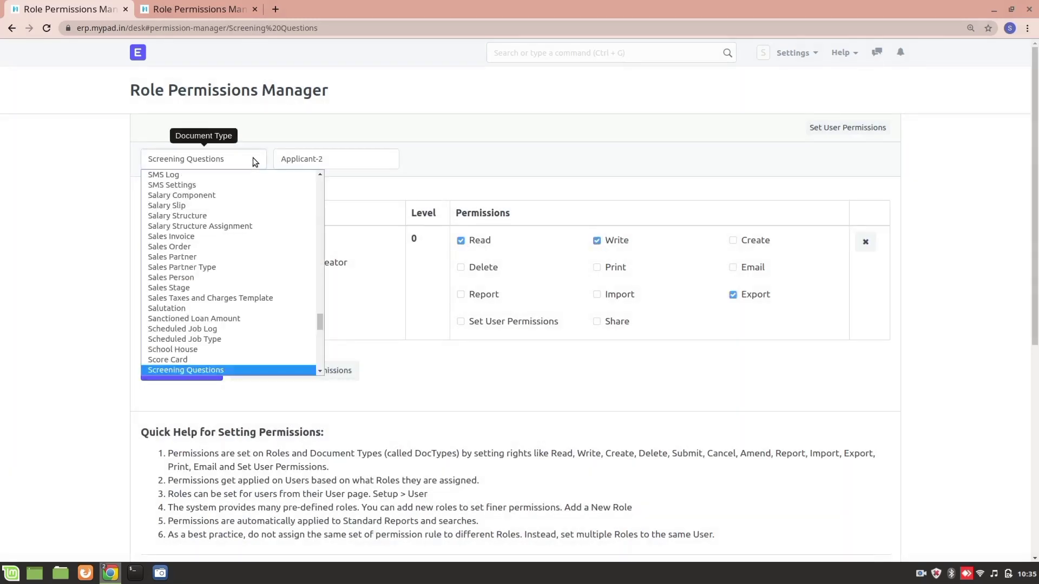
Step: Add a Job Applicant rule for Applicant-2 allowing Write and Create, then go back
{"action": "key", "text": "j"}
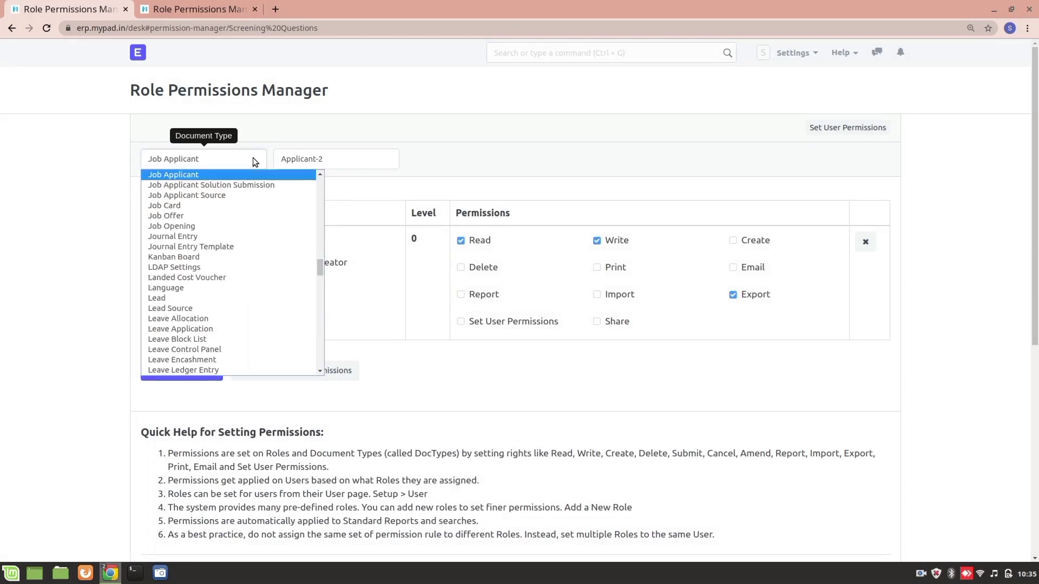
{"action": "key", "text": "Return"}
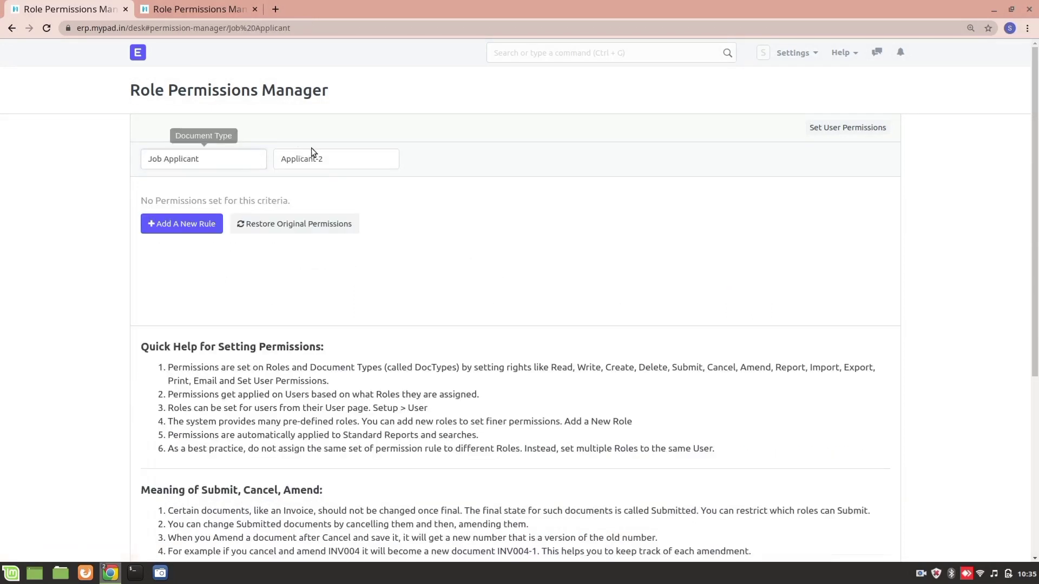
{"action": "left_click", "coordinate": [190, 228]}
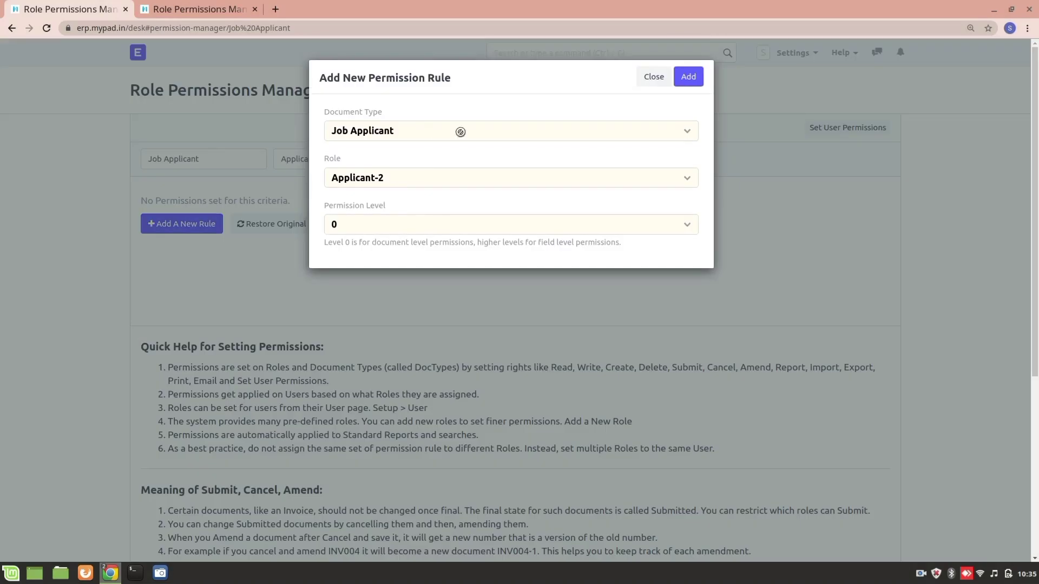
{"action": "left_click", "coordinate": [687, 77]}
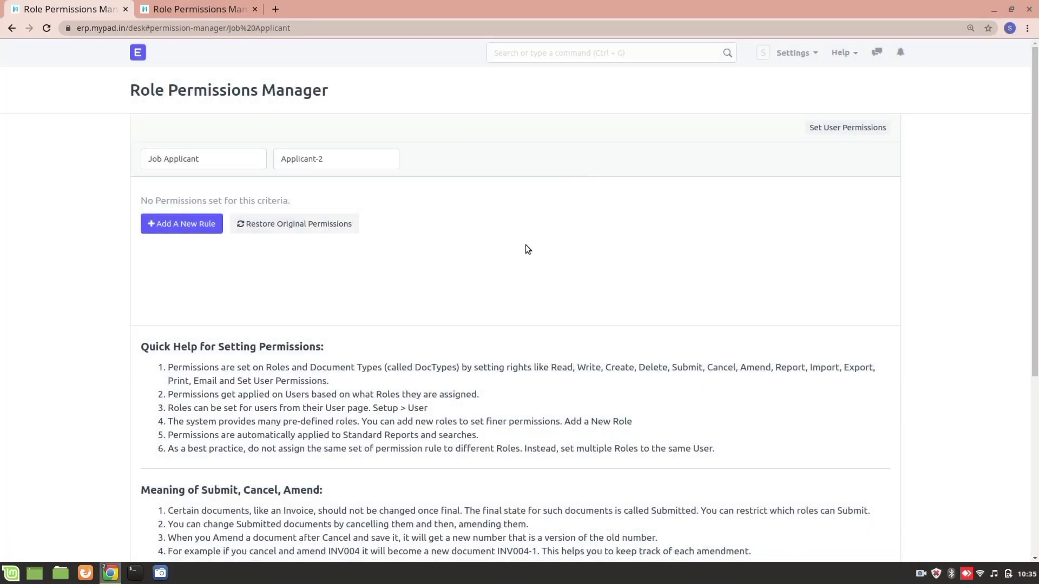
{"action": "left_click", "coordinate": [596, 240]}
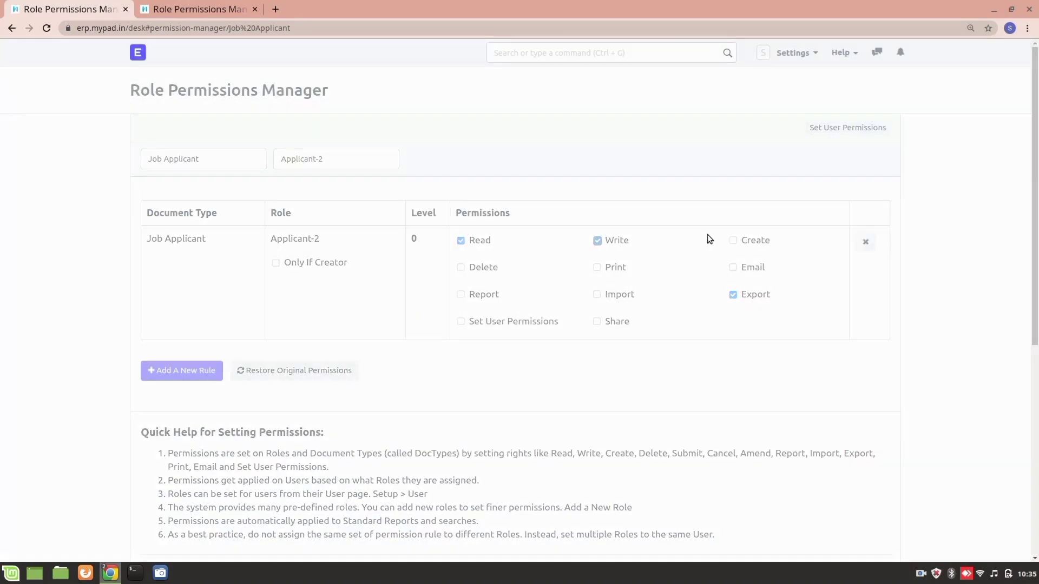
{"action": "left_click", "coordinate": [733, 241]}
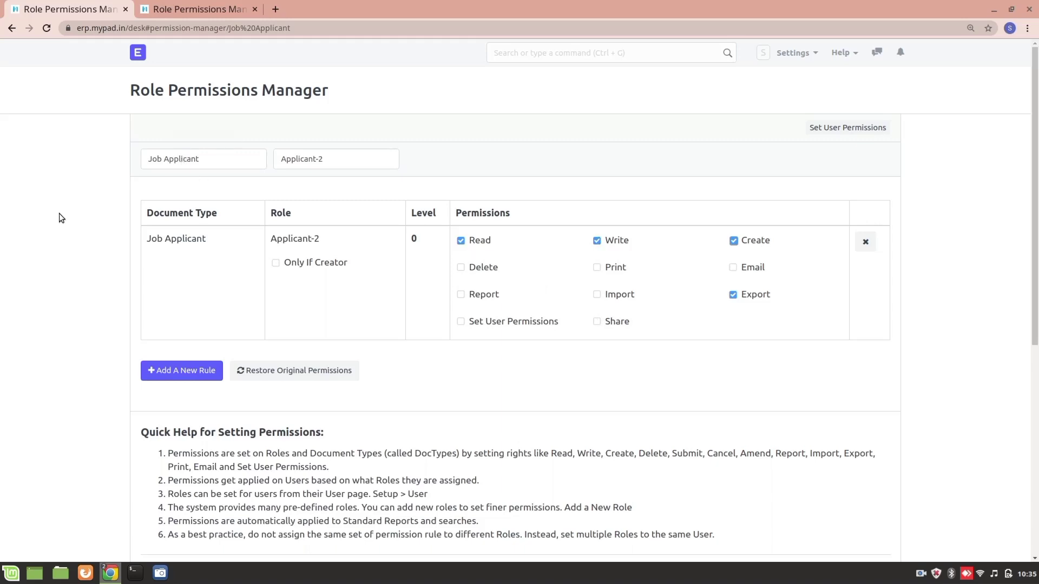
{"action": "left_click", "coordinate": [6, 32]}
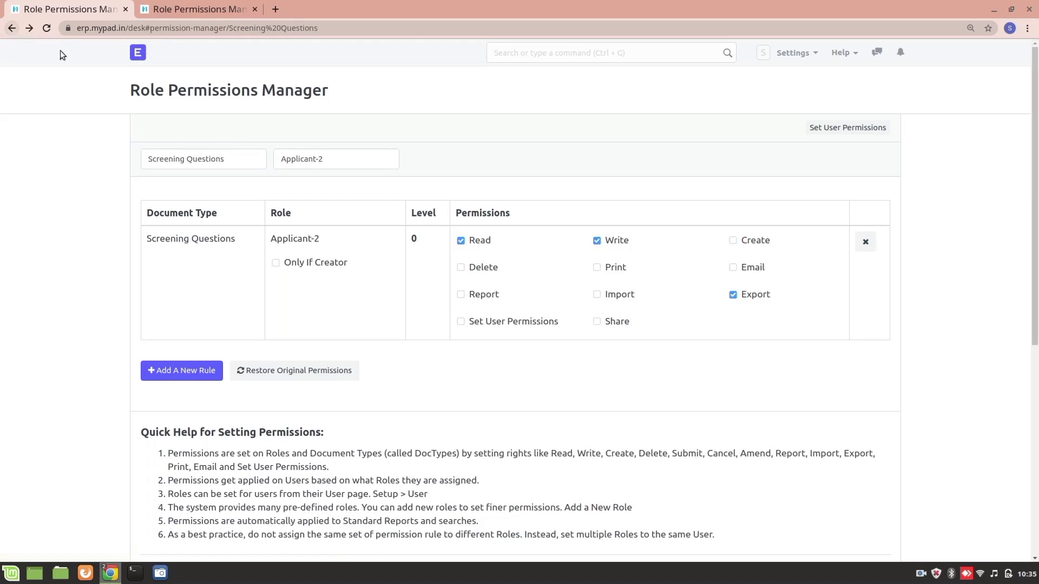
Step: Return to the Applicant-2 role form, then go to the Desk home page in the other tab
{"action": "left_click", "coordinate": [11, 29]}
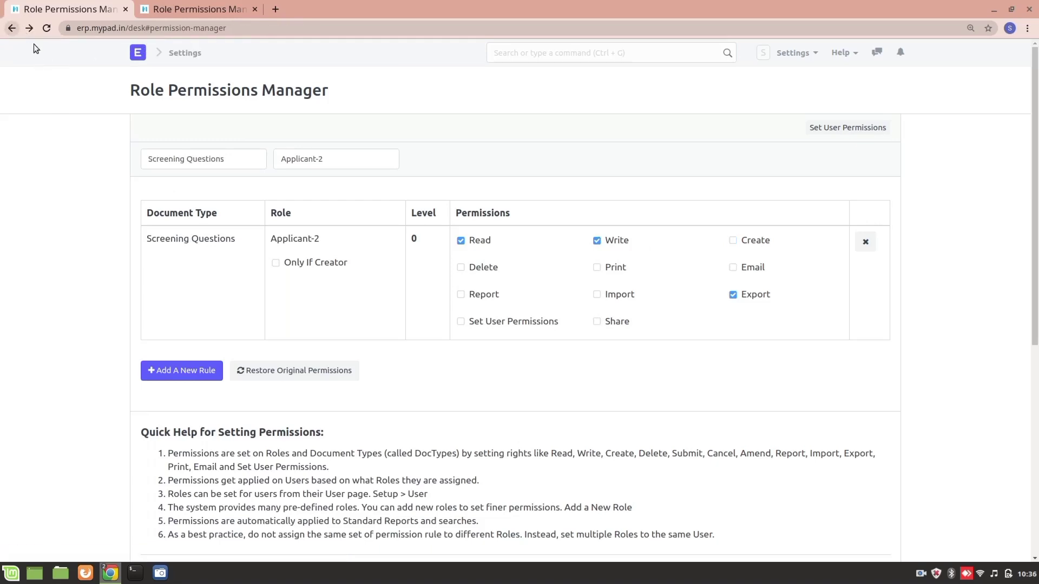
{"action": "left_click", "coordinate": [9, 28]}
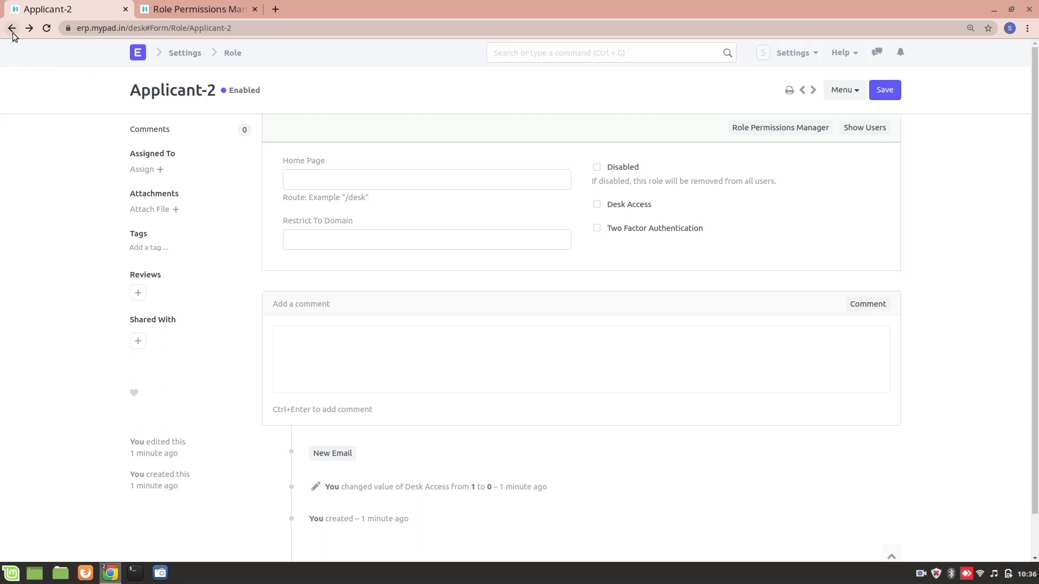
{"action": "left_click", "coordinate": [178, 8]}
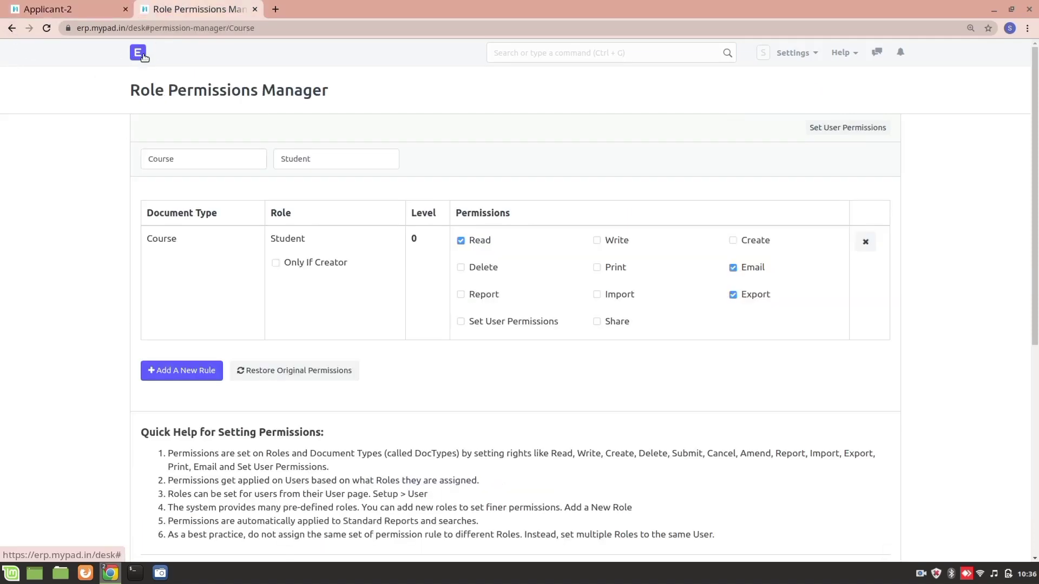
{"action": "left_click", "coordinate": [142, 57]}
Step: Set Default Role at Time of Signup in Portal Settings to Applicant-2
{"action": "left_click", "coordinate": [157, 424]}
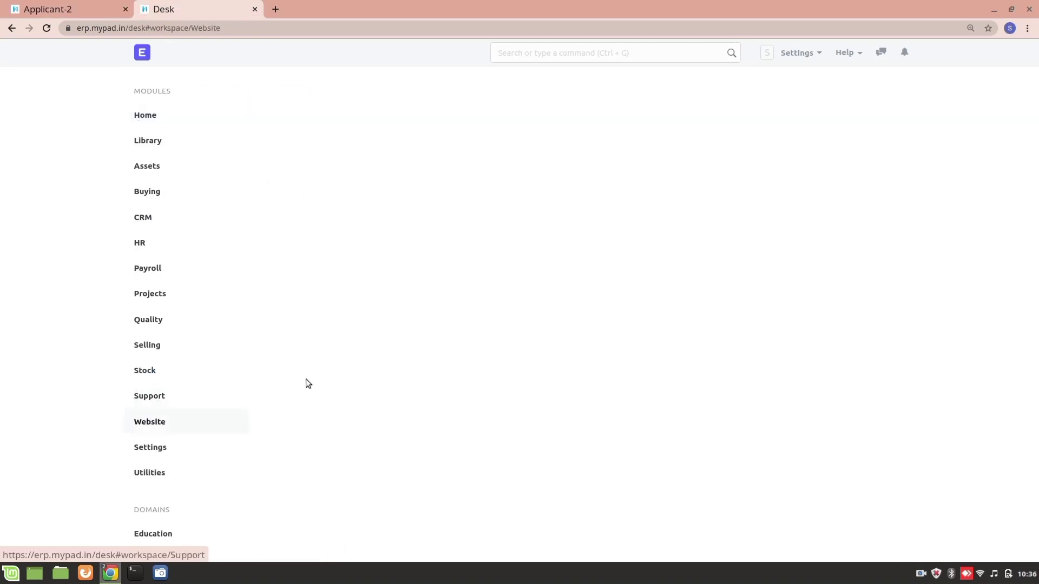
{"action": "scroll", "coordinate": [333, 420], "scroll_direction": "down", "scroll_amount": 3}
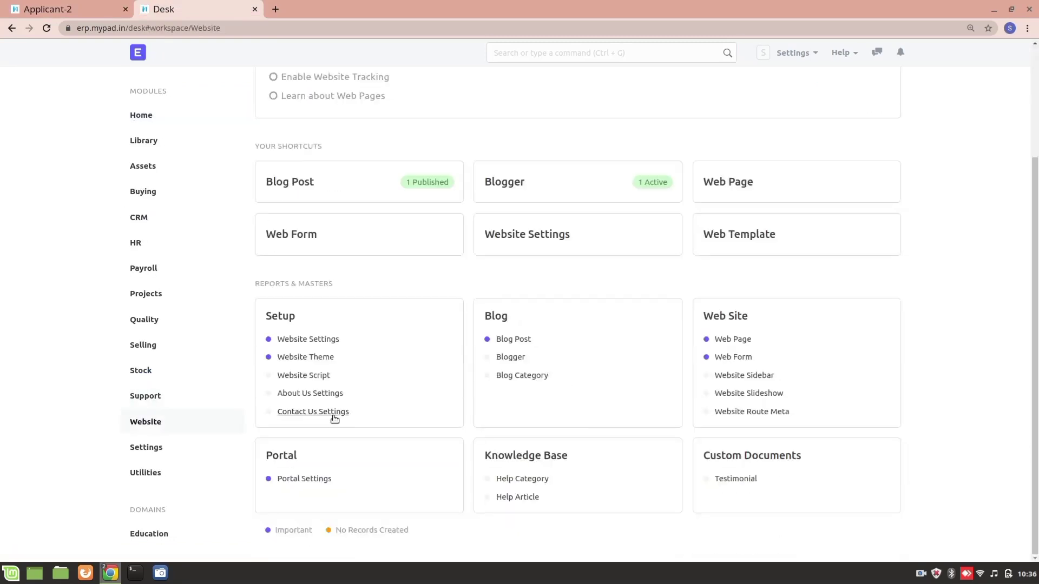
{"action": "left_click", "coordinate": [303, 479]}
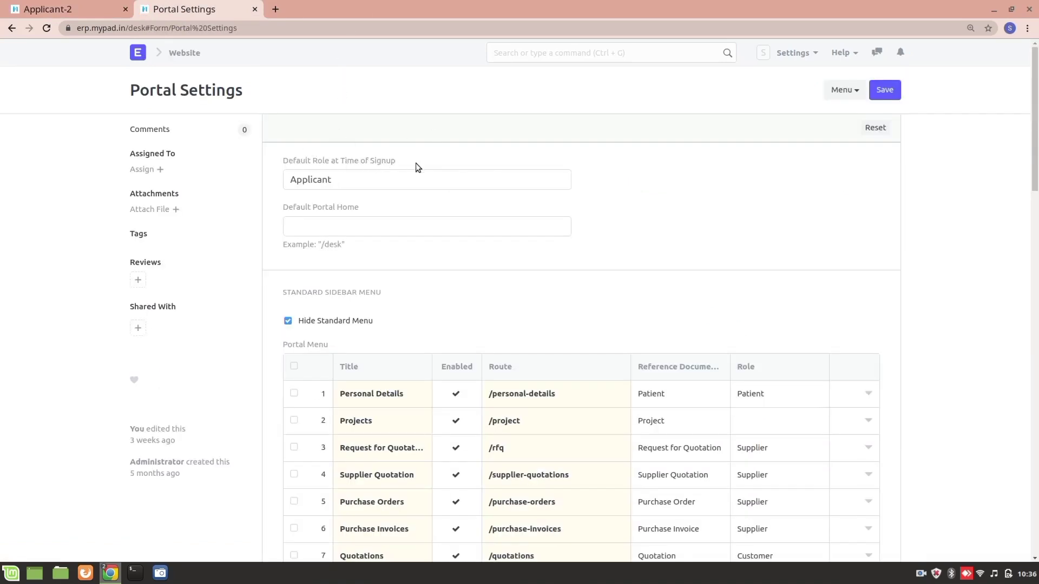
{"action": "left_click", "coordinate": [351, 186]}
{"action": "left_click", "coordinate": [350, 205]}
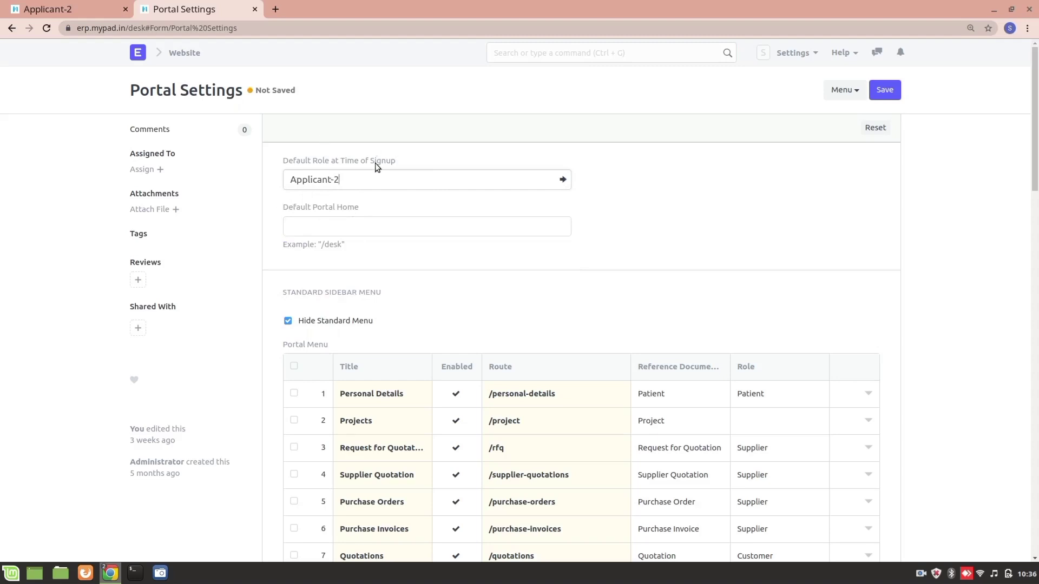
Step: Advance the slideshow to the Creating a Role Profile slide
{"action": "left_click", "coordinate": [341, 135]}
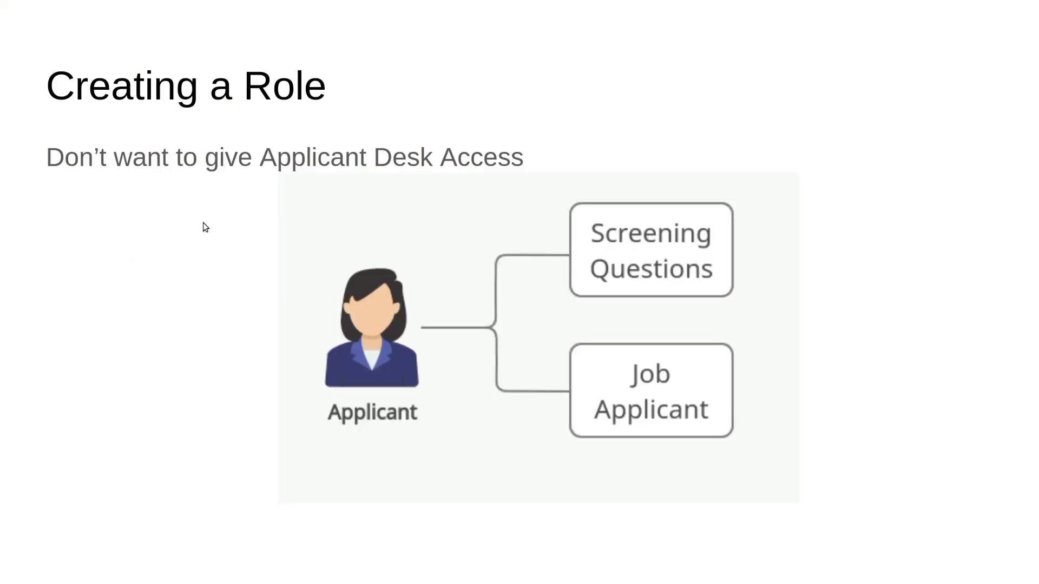
{"action": "key", "text": "Right"}
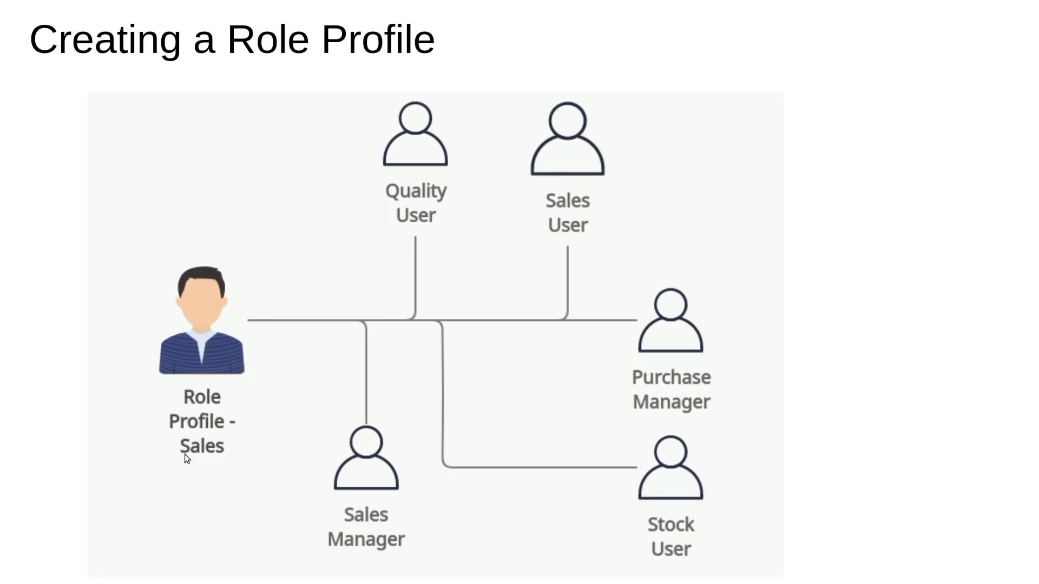
{"action": "mouse_move", "coordinate": [193, 453]}
{"action": "mouse_move", "coordinate": [622, 522]}
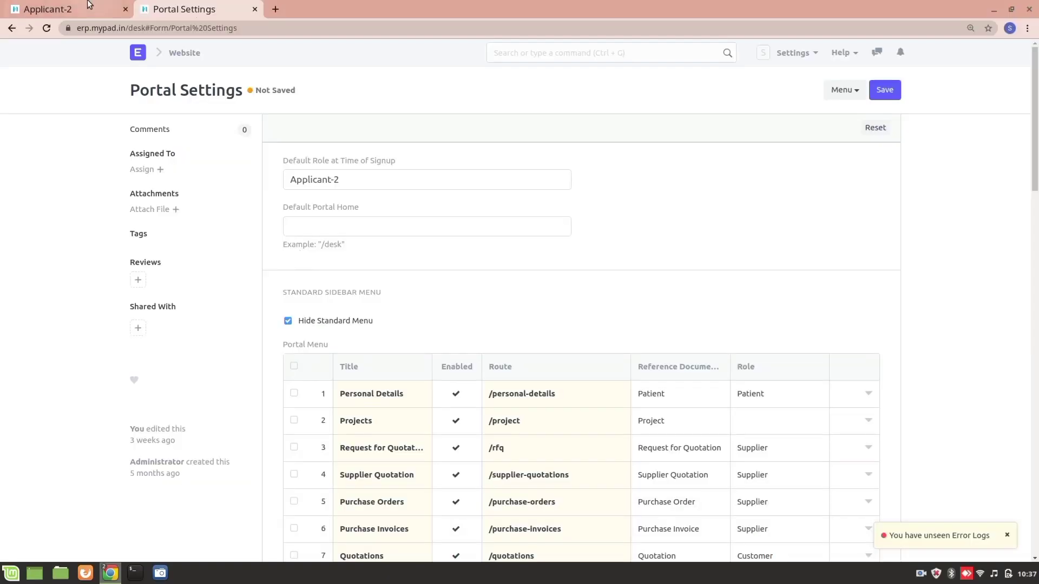
Step: Search 'user' and open the Star Recruiter record from the User List
{"action": "key", "text": "ctrl+Page_Up"}
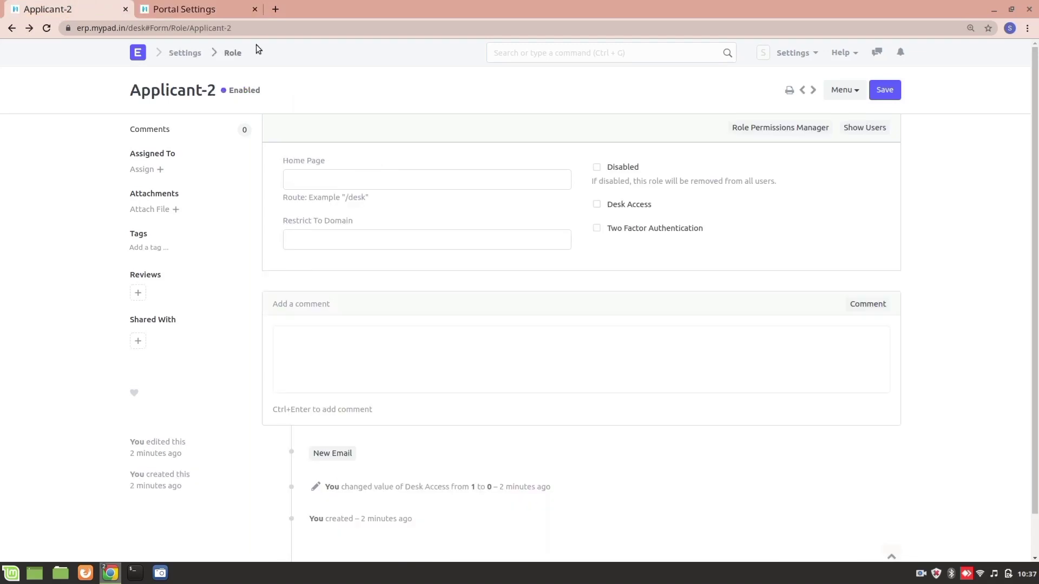
{"action": "left_click", "coordinate": [515, 54]}
{"action": "type", "text": "user"}
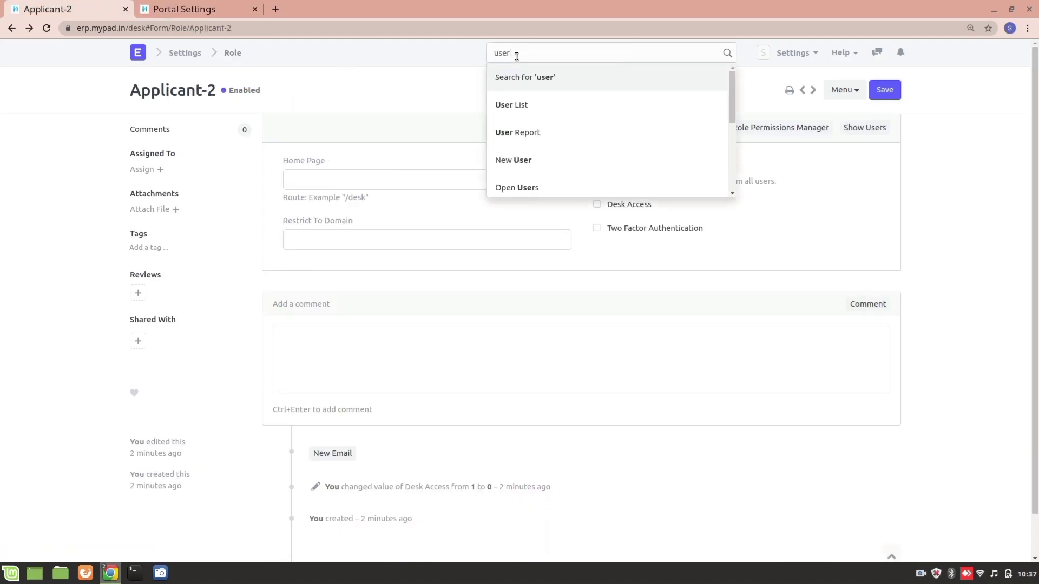
{"action": "left_click", "coordinate": [547, 105]}
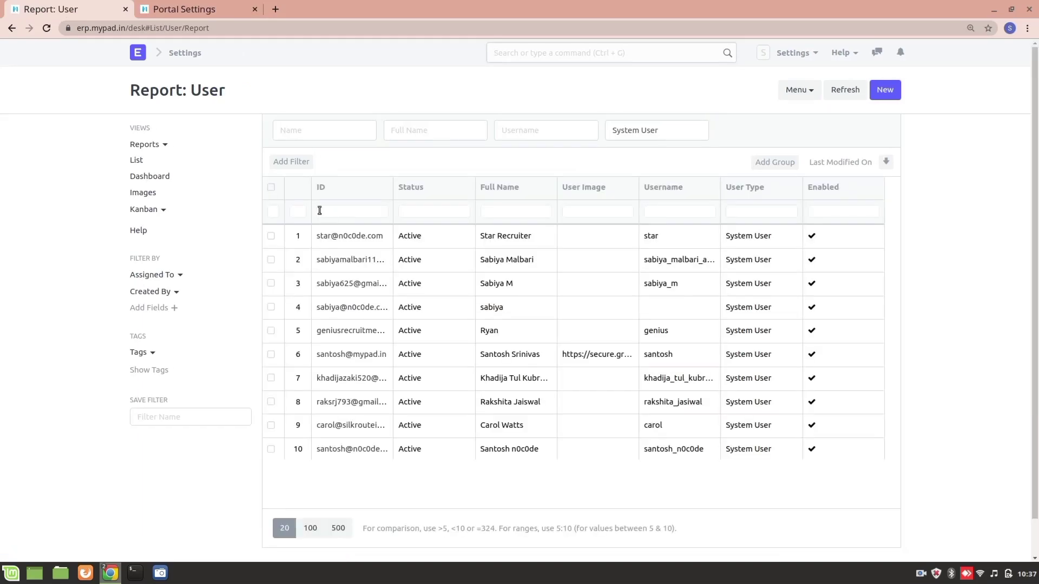
{"action": "left_click", "coordinate": [341, 238]}
{"action": "left_click", "coordinate": [342, 239]}
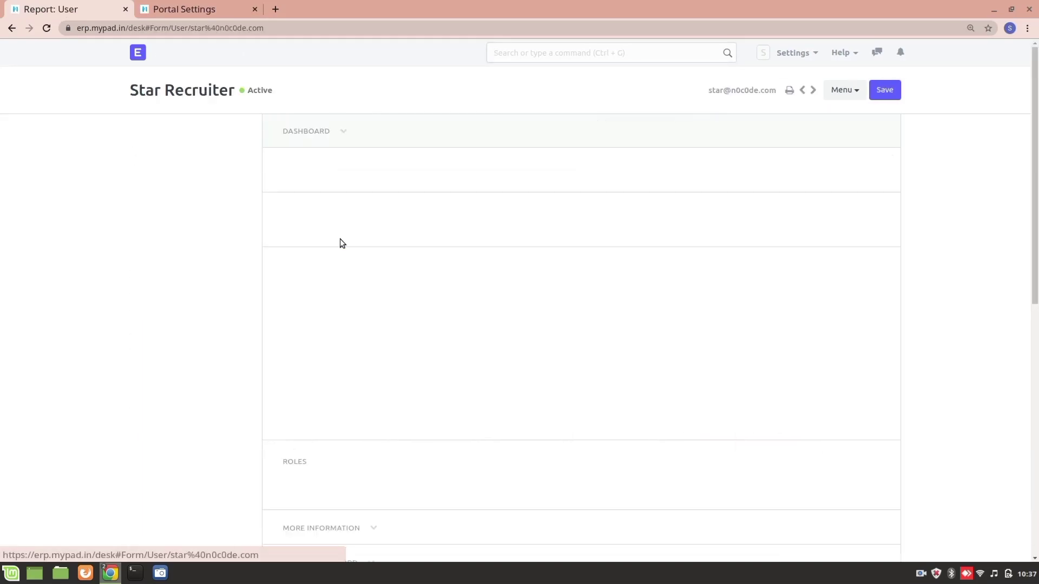
Step: Scroll through Star Recruiter's roles, where HR User and HR Manager are checked
{"action": "scroll", "coordinate": [347, 342], "scroll_direction": "down", "scroll_amount": 6}
{"action": "scroll", "coordinate": [346, 343], "scroll_direction": "down", "scroll_amount": 9}
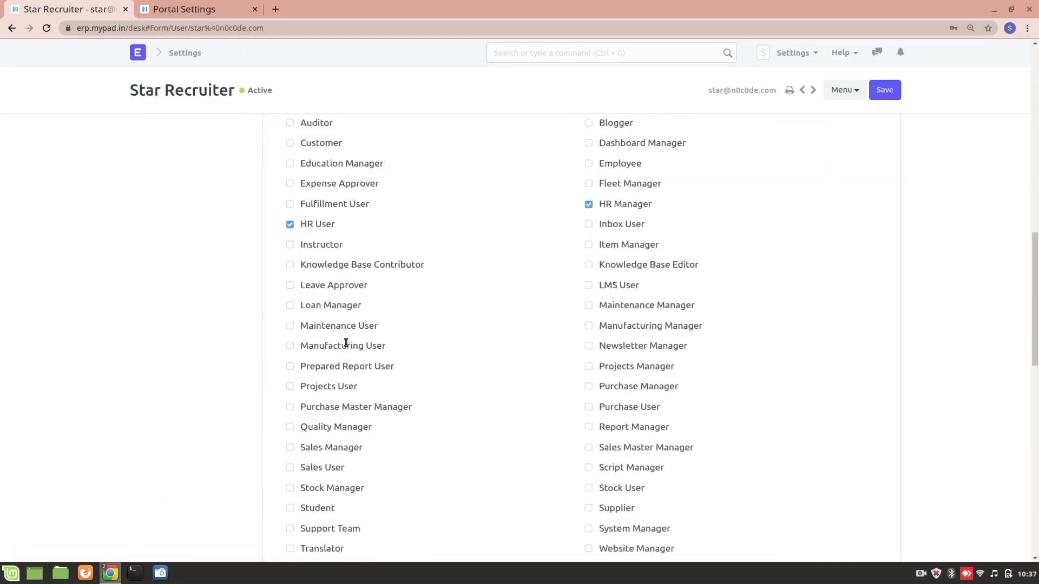
{"action": "scroll", "coordinate": [212, 337], "scroll_direction": "up", "scroll_amount": 4}
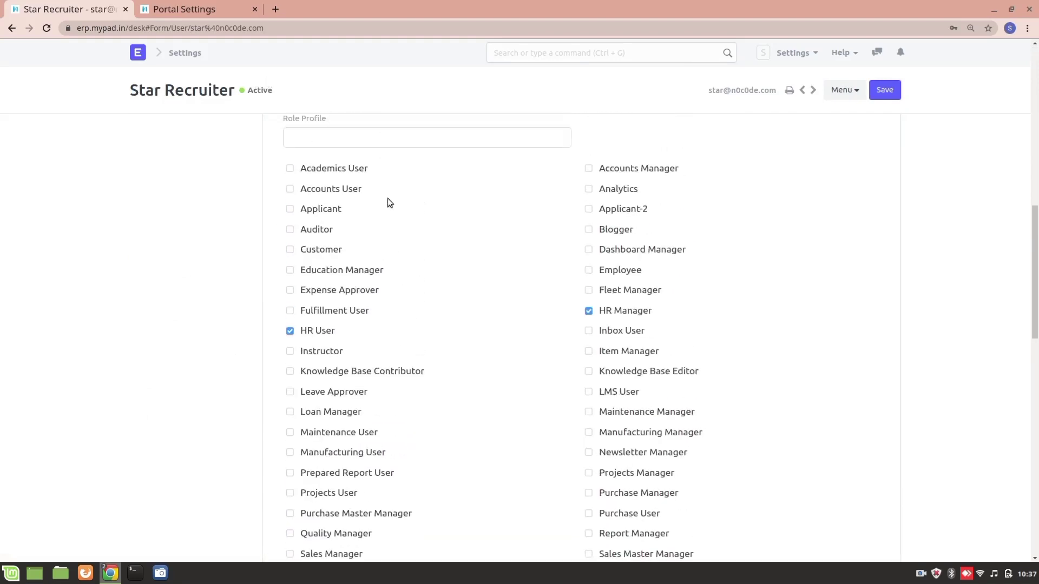
{"action": "scroll", "coordinate": [393, 241], "scroll_direction": "down", "scroll_amount": 2}
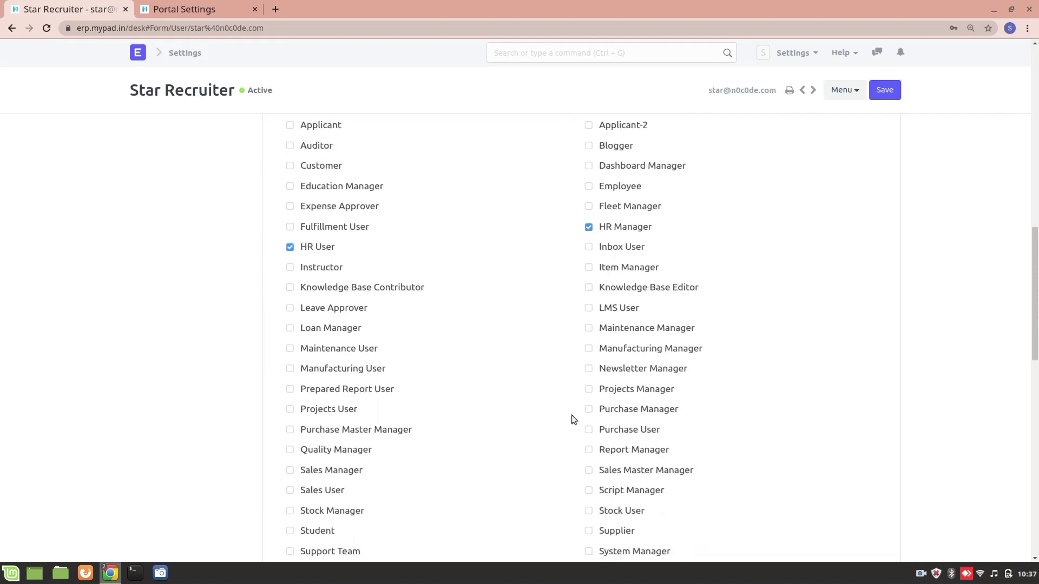
{"action": "scroll", "coordinate": [571, 414], "scroll_direction": "down", "scroll_amount": 6}
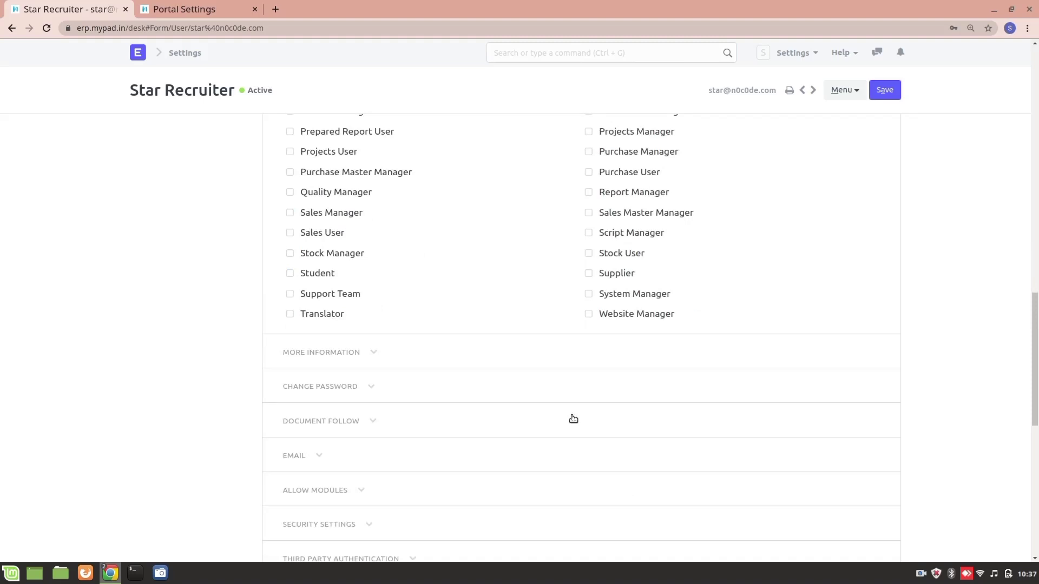
{"action": "scroll", "coordinate": [573, 419], "scroll_direction": "up", "scroll_amount": 2}
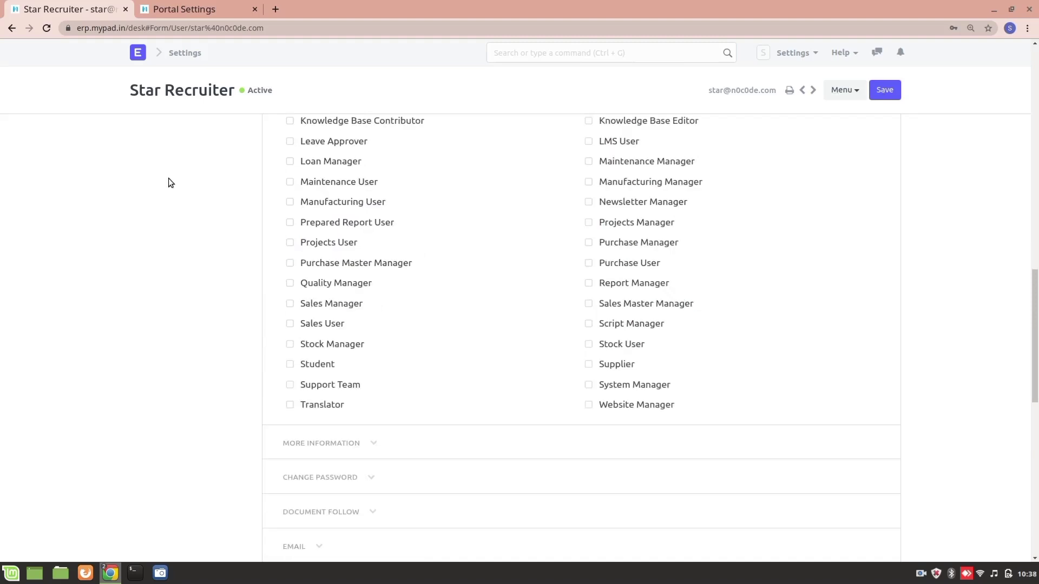
{"action": "scroll", "coordinate": [182, 220], "scroll_direction": "up", "scroll_amount": 7}
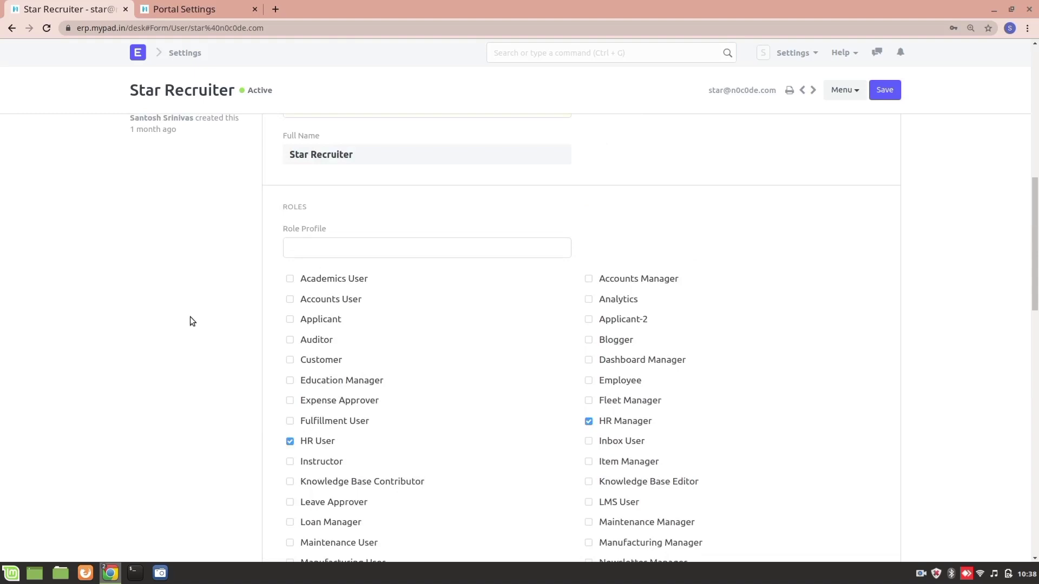
{"action": "scroll", "coordinate": [190, 320], "scroll_direction": "down", "scroll_amount": 3}
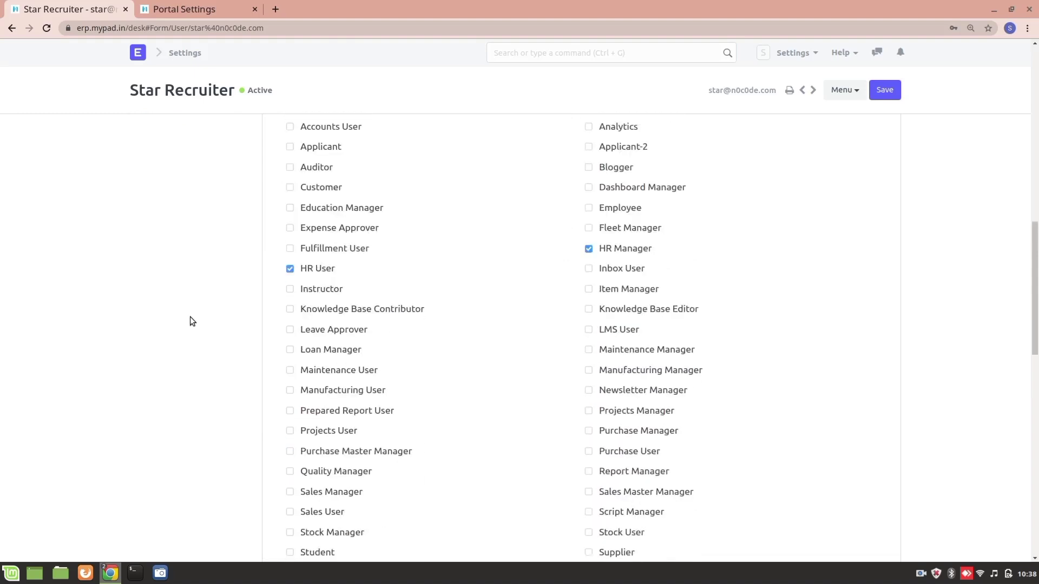
{"action": "scroll", "coordinate": [190, 317], "scroll_direction": "up", "scroll_amount": 2}
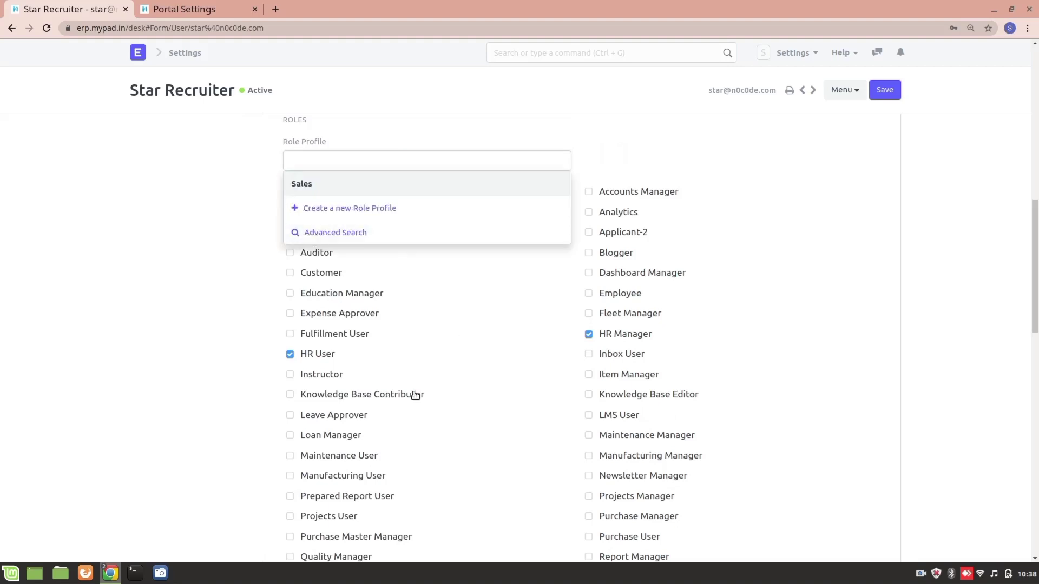
Step: Search 'role profi' and open the Role Profile List, which holds only Sales
{"action": "left_click", "coordinate": [193, 345]}
{"action": "scroll", "coordinate": [191, 342], "scroll_direction": "down", "scroll_amount": 6}
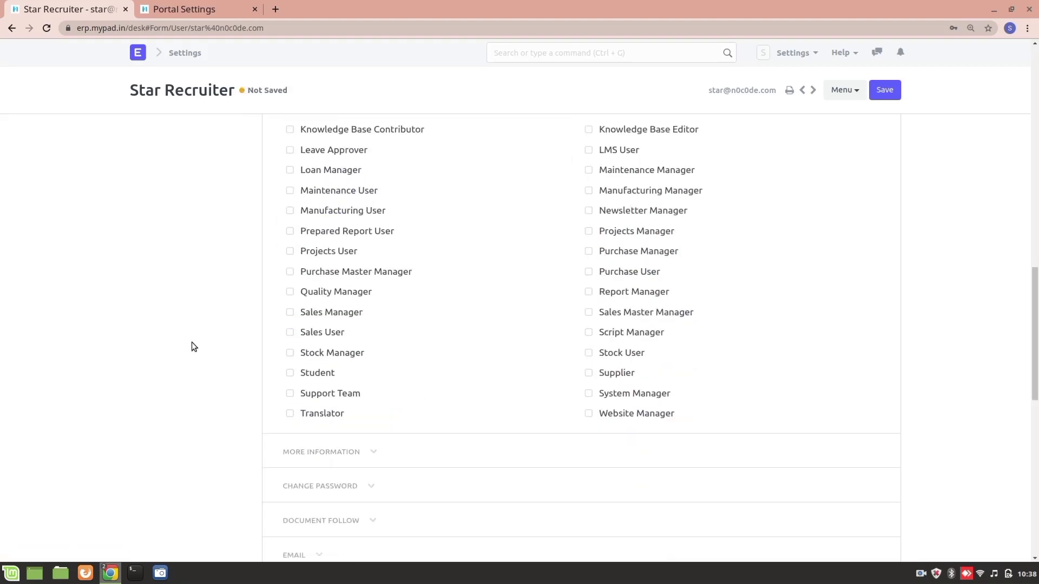
{"action": "scroll", "coordinate": [192, 342], "scroll_direction": "up", "scroll_amount": 3}
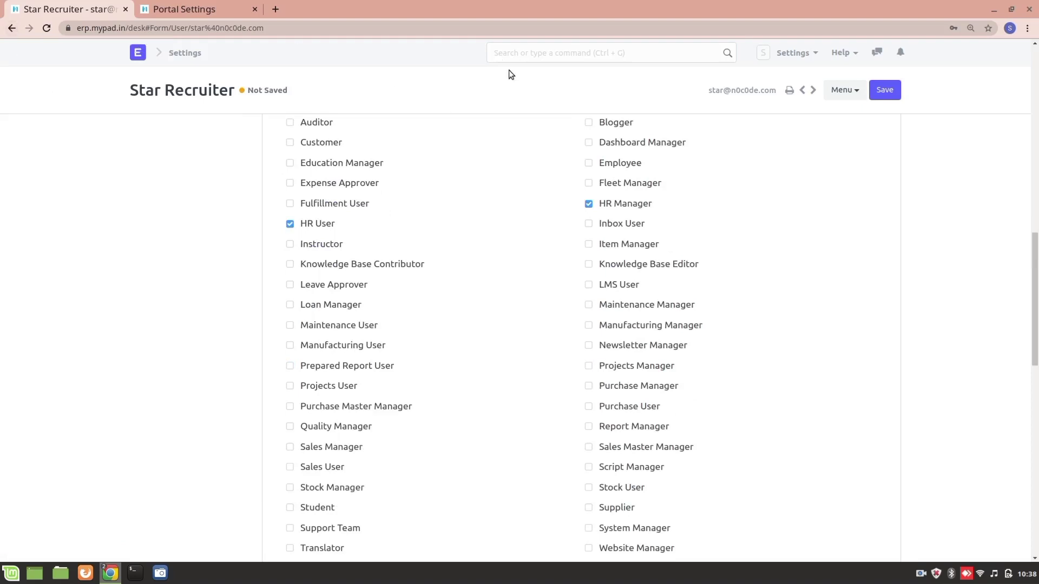
{"action": "left_click", "coordinate": [540, 55]}
{"action": "type", "text": "role "}
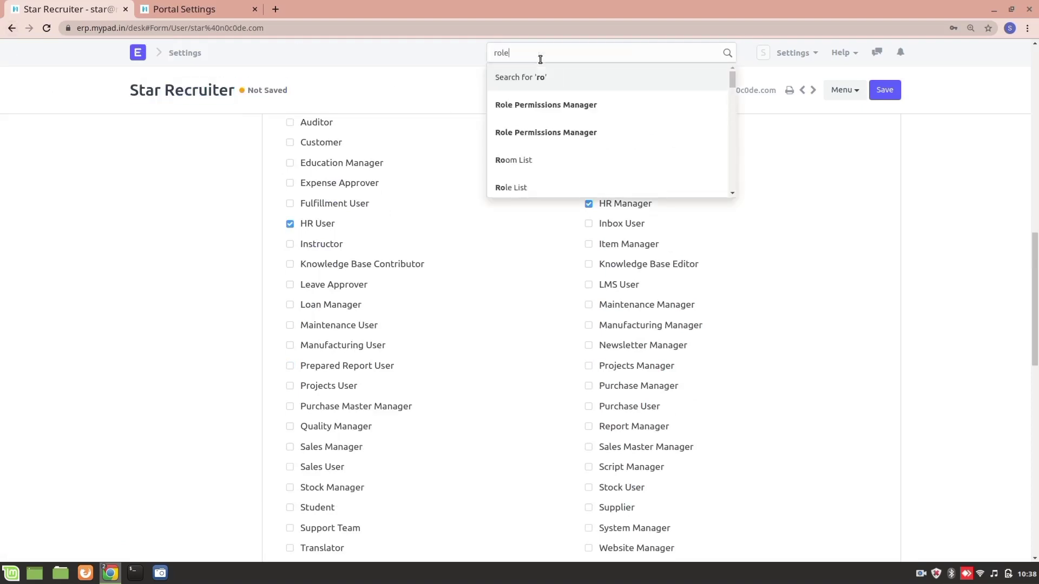
{"action": "type", "text": "profi"}
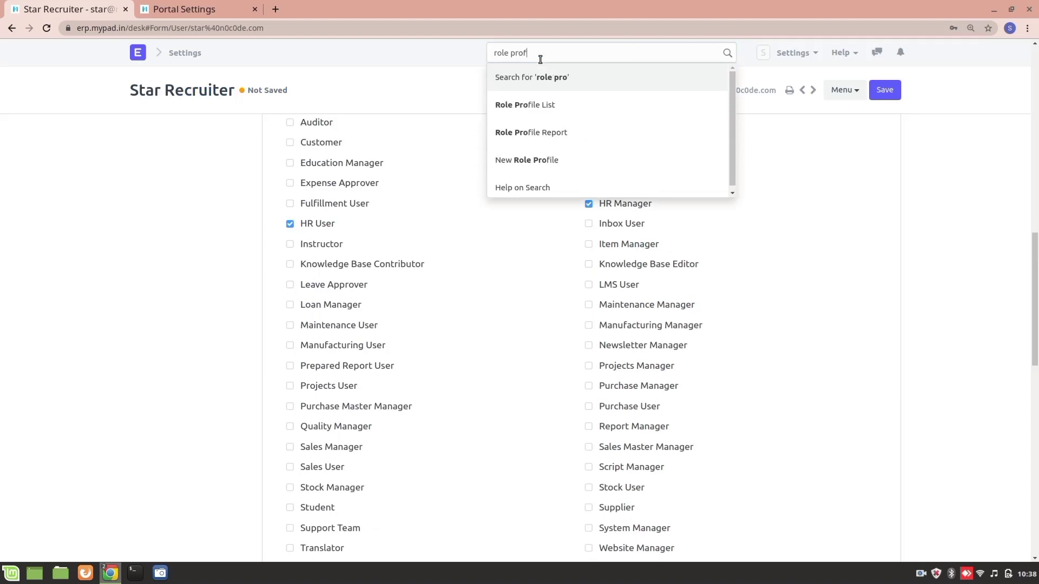
{"action": "left_click", "coordinate": [587, 110]}
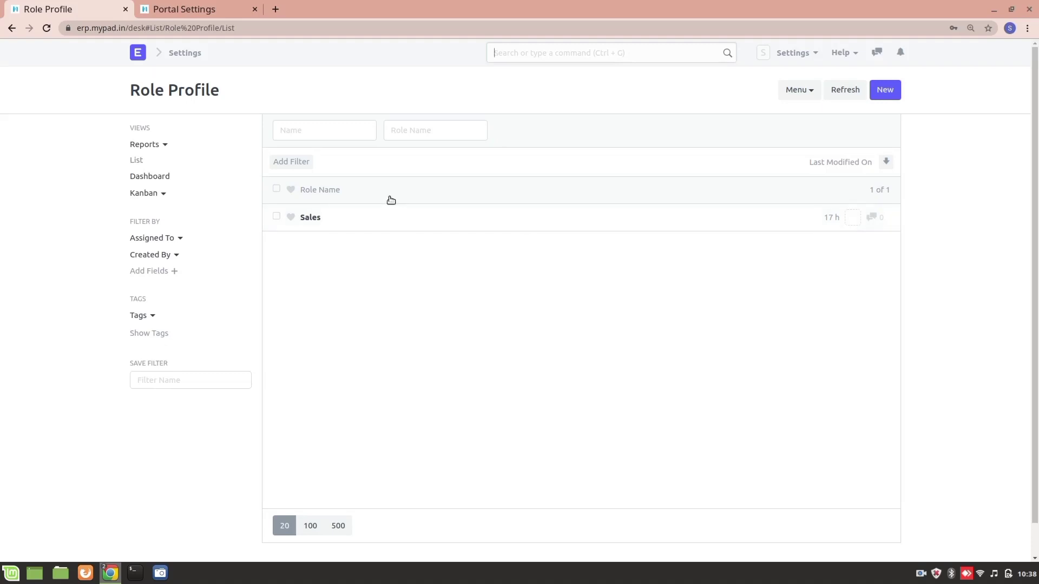
Step: Start a new role profile with Role Name 'Sales 2'
{"action": "left_click", "coordinate": [885, 90]}
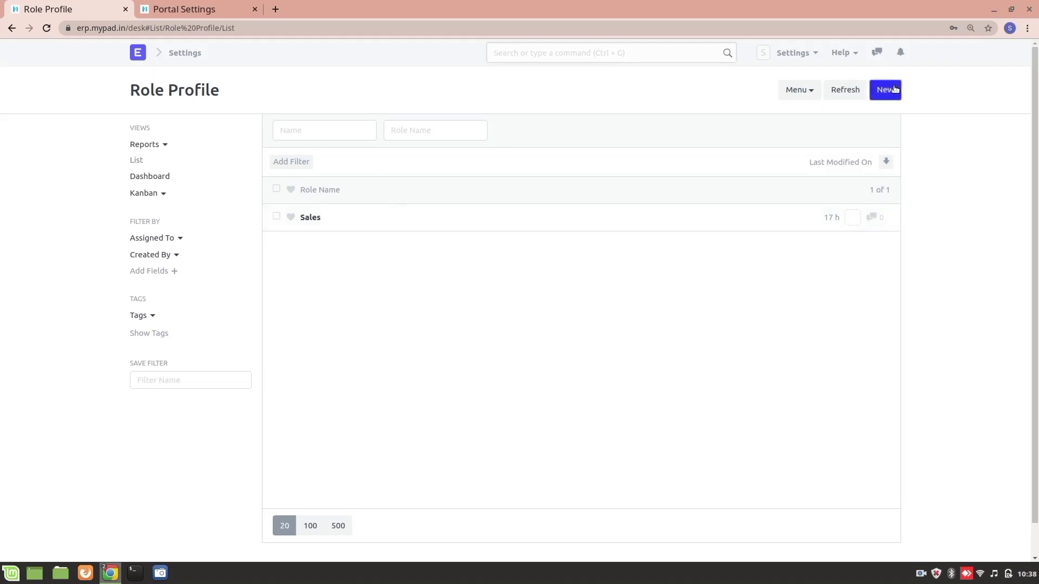
{"action": "left_click", "coordinate": [301, 146]}
{"action": "type", "text": "Sales"}
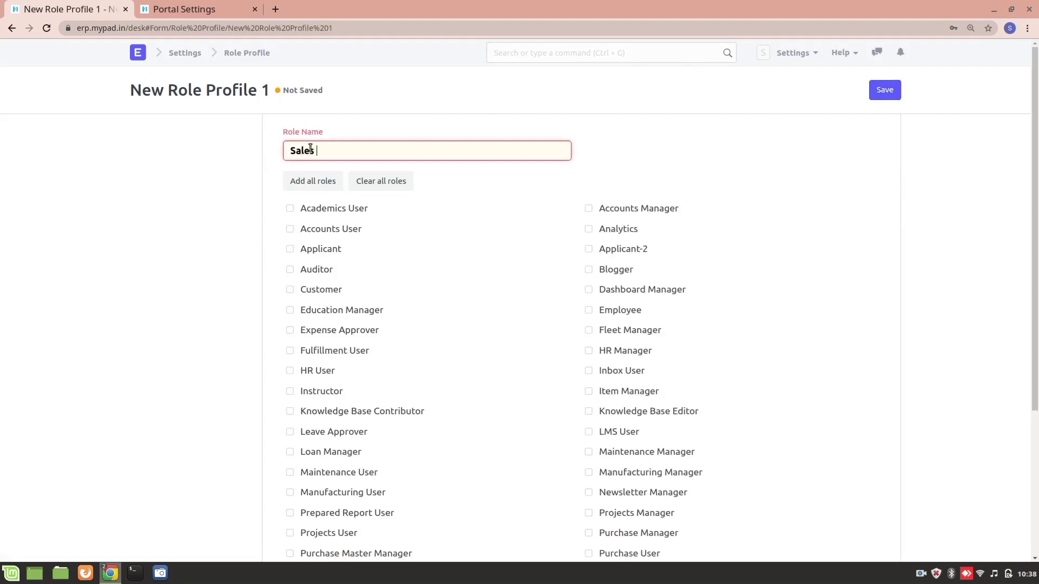
{"action": "type", "text": " 2"}
{"action": "left_click", "coordinate": [185, 229]}
Step: Tick Stock User, Sales User, Purchase Master Manager and Projects User, then save the profile
{"action": "scroll", "coordinate": [265, 319], "scroll_direction": "down", "scroll_amount": 4}
{"action": "scroll", "coordinate": [269, 329], "scroll_direction": "up", "scroll_amount": 3}
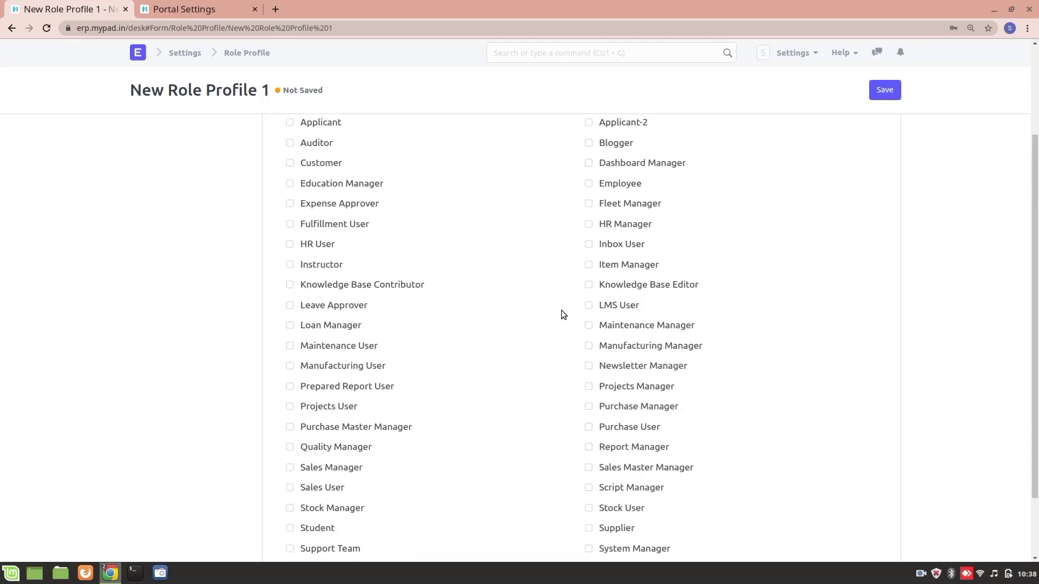
{"action": "scroll", "coordinate": [576, 395], "scroll_direction": "down", "scroll_amount": 3}
{"action": "scroll", "coordinate": [560, 360], "scroll_direction": "up", "scroll_amount": 4}
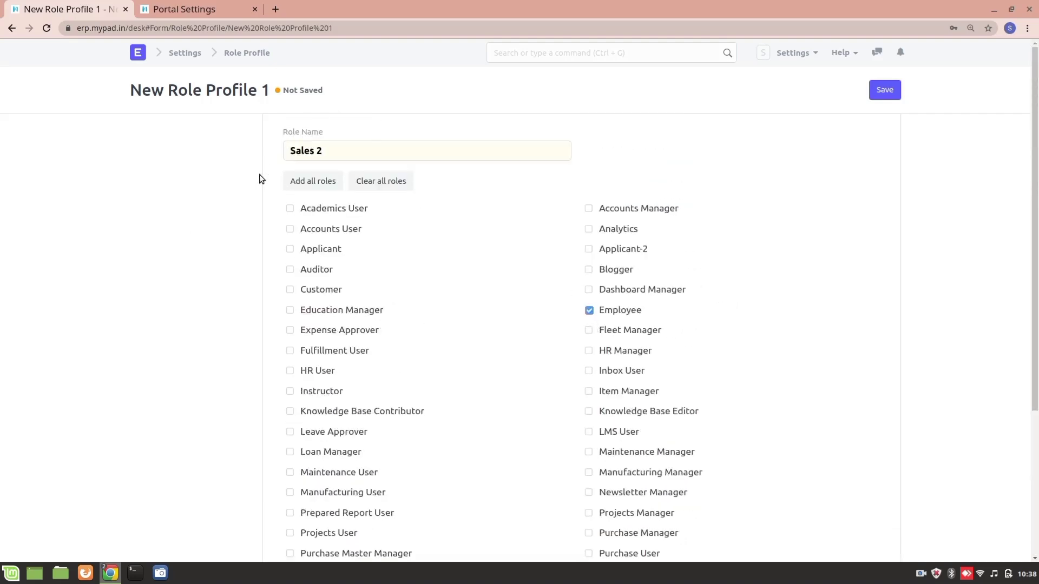
{"action": "scroll", "coordinate": [533, 427], "scroll_direction": "down", "scroll_amount": 4}
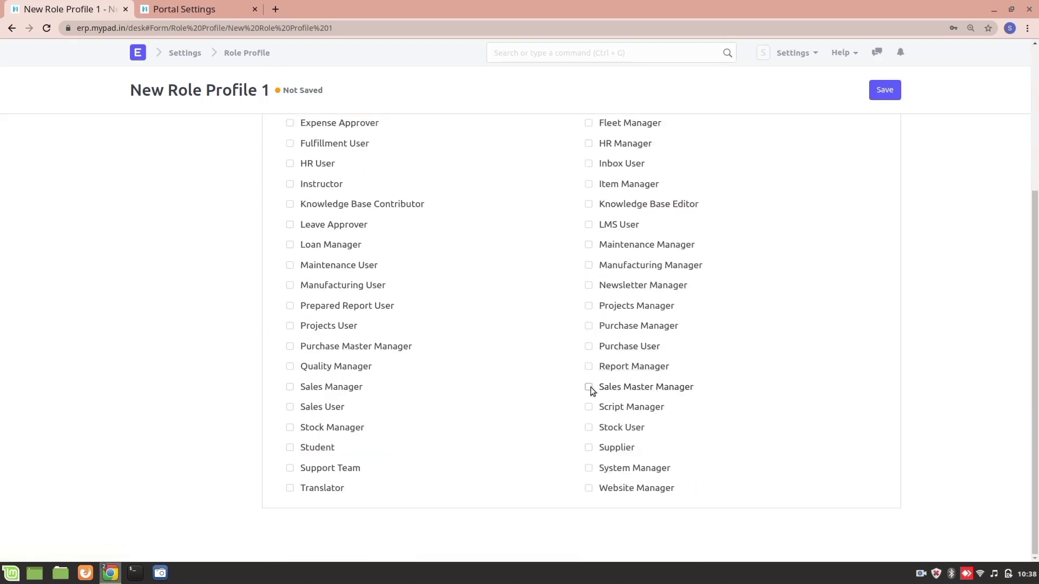
{"action": "left_click", "coordinate": [590, 427]}
{"action": "left_click", "coordinate": [291, 408]}
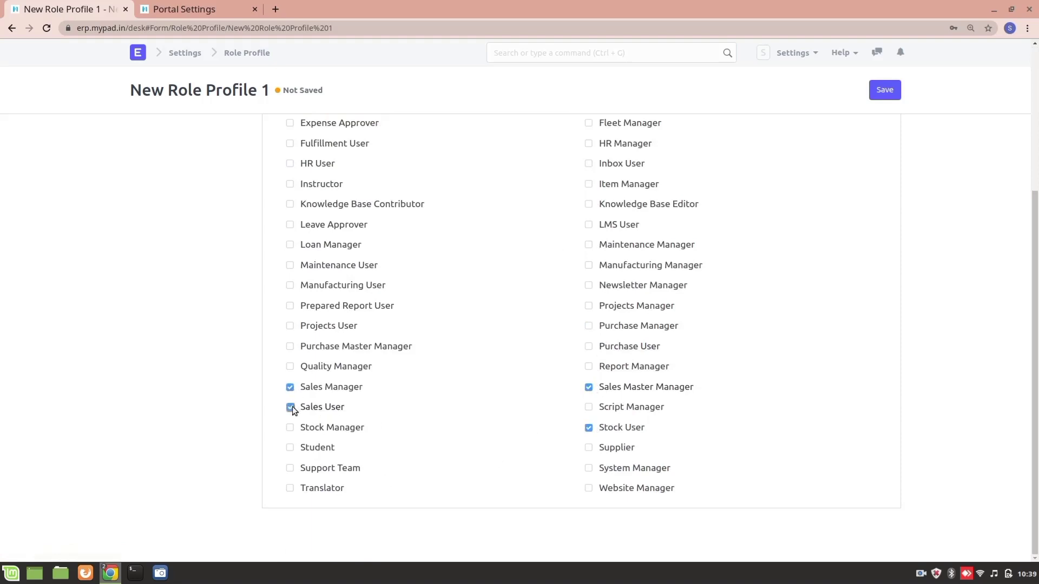
{"action": "left_click", "coordinate": [291, 349]}
{"action": "left_click", "coordinate": [291, 327]}
{"action": "left_click", "coordinate": [878, 96]}
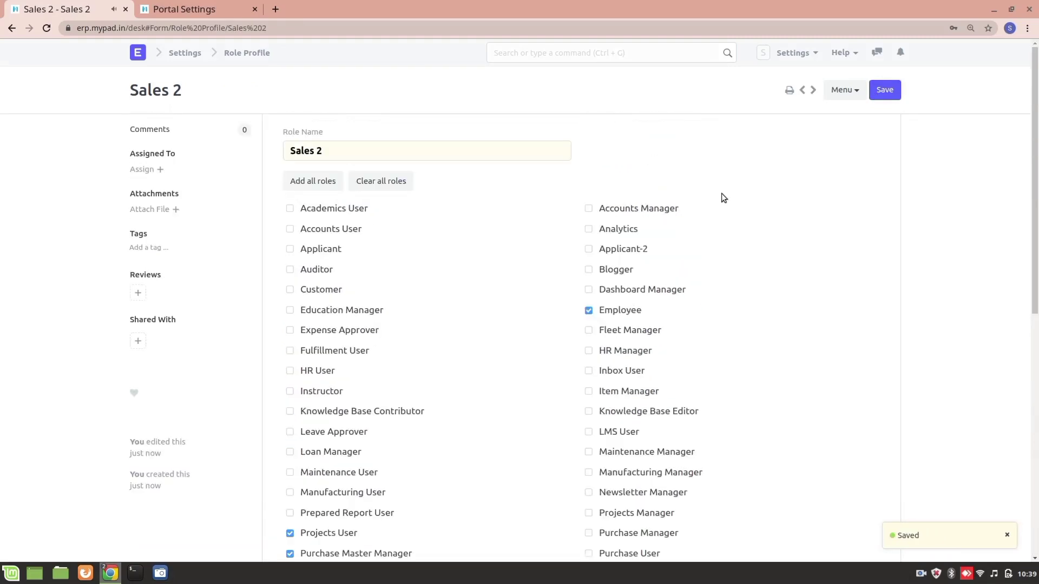
Step: Back on the Star Recruiter user, set Role Profile to Sales 2 and review the updated roles
{"action": "left_click", "coordinate": [11, 29]}
{"action": "left_click", "coordinate": [10, 29]}
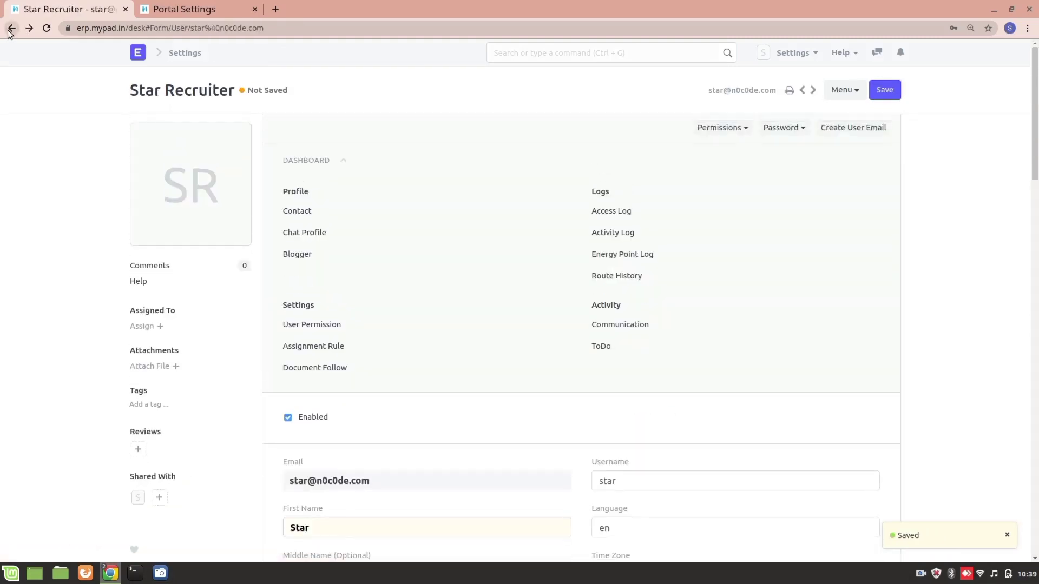
{"action": "scroll", "coordinate": [331, 352], "scroll_direction": "down", "scroll_amount": 10}
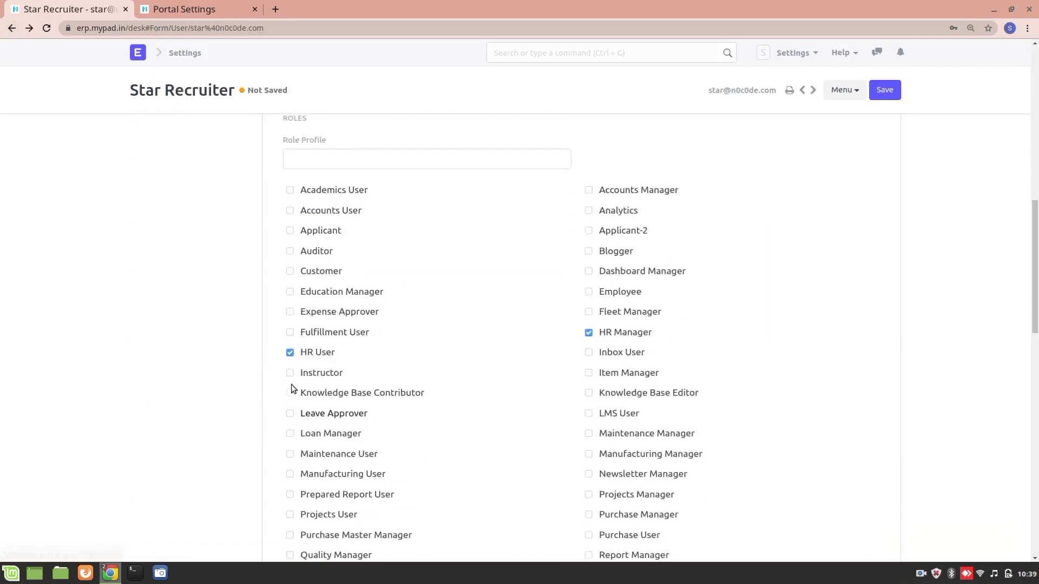
{"action": "left_click", "coordinate": [362, 158]}
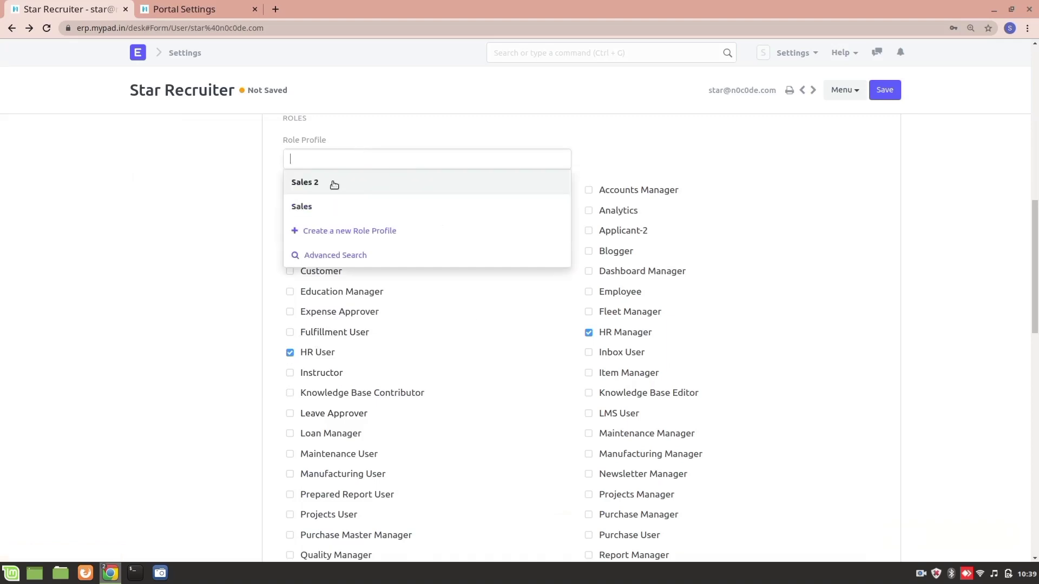
{"action": "left_click", "coordinate": [360, 184]}
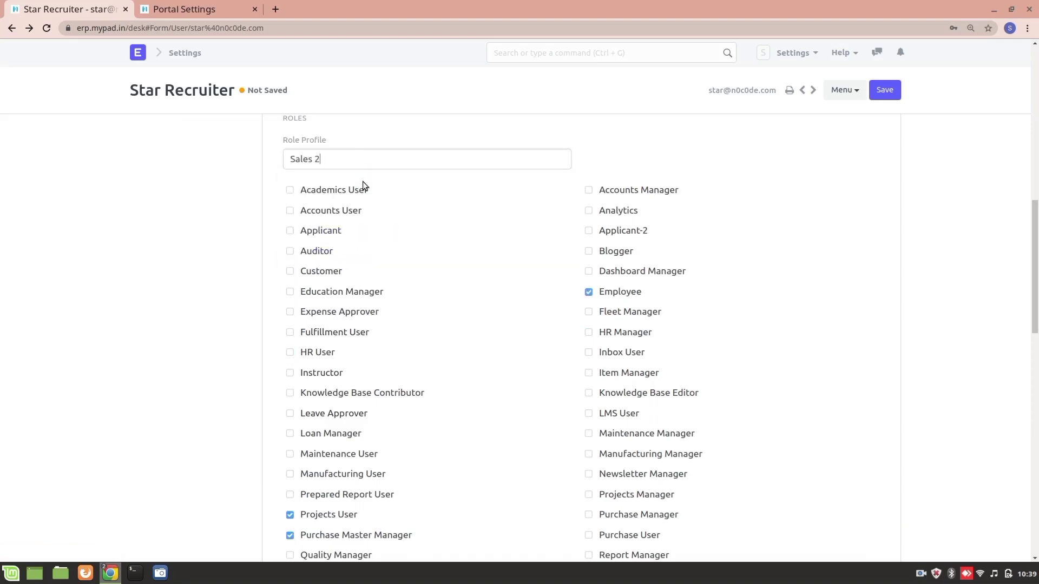
{"action": "scroll", "coordinate": [438, 295], "scroll_direction": "down", "scroll_amount": 2}
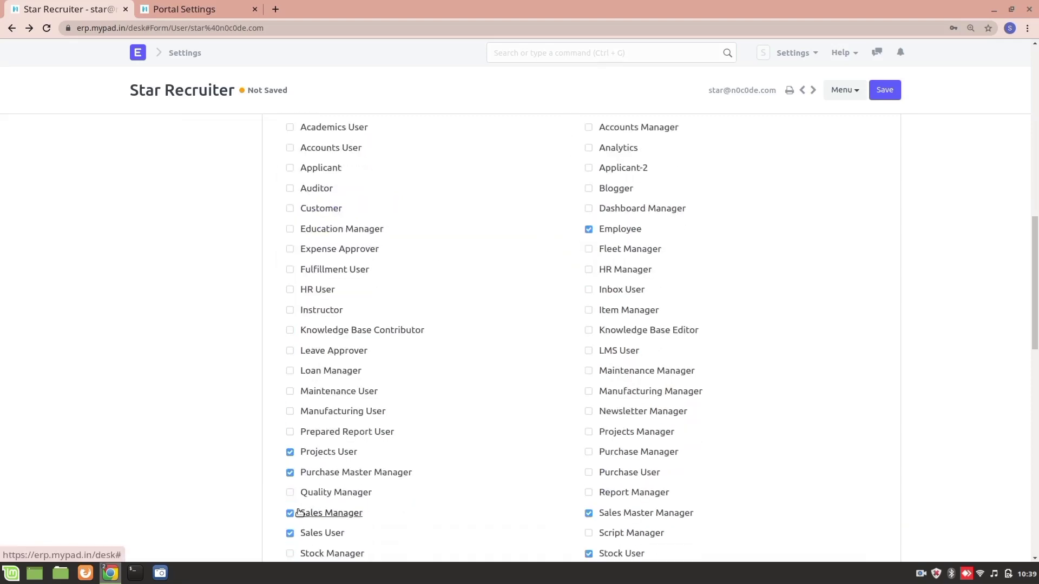
{"action": "scroll", "coordinate": [364, 373], "scroll_direction": "down", "scroll_amount": 6}
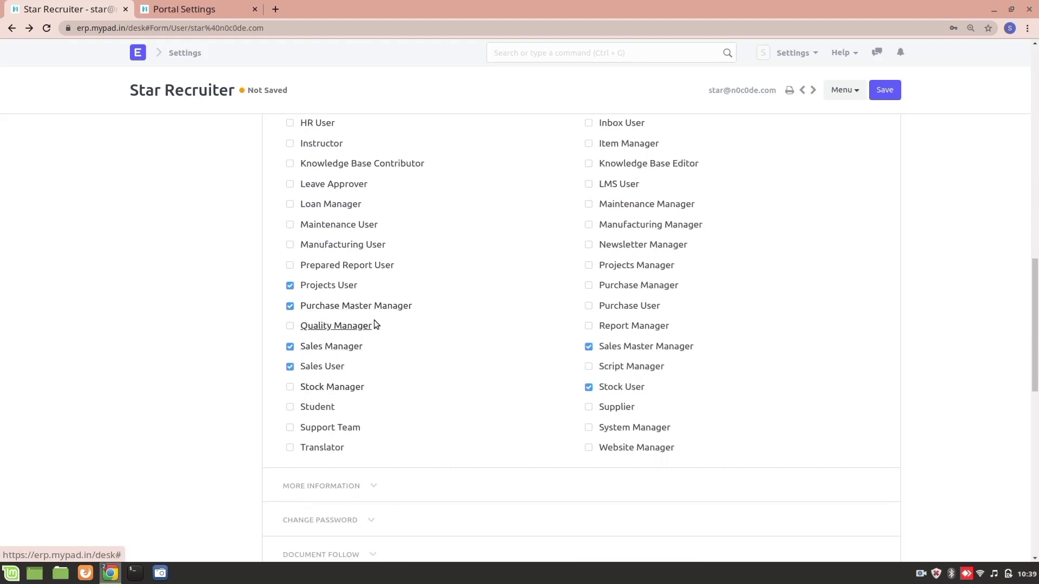